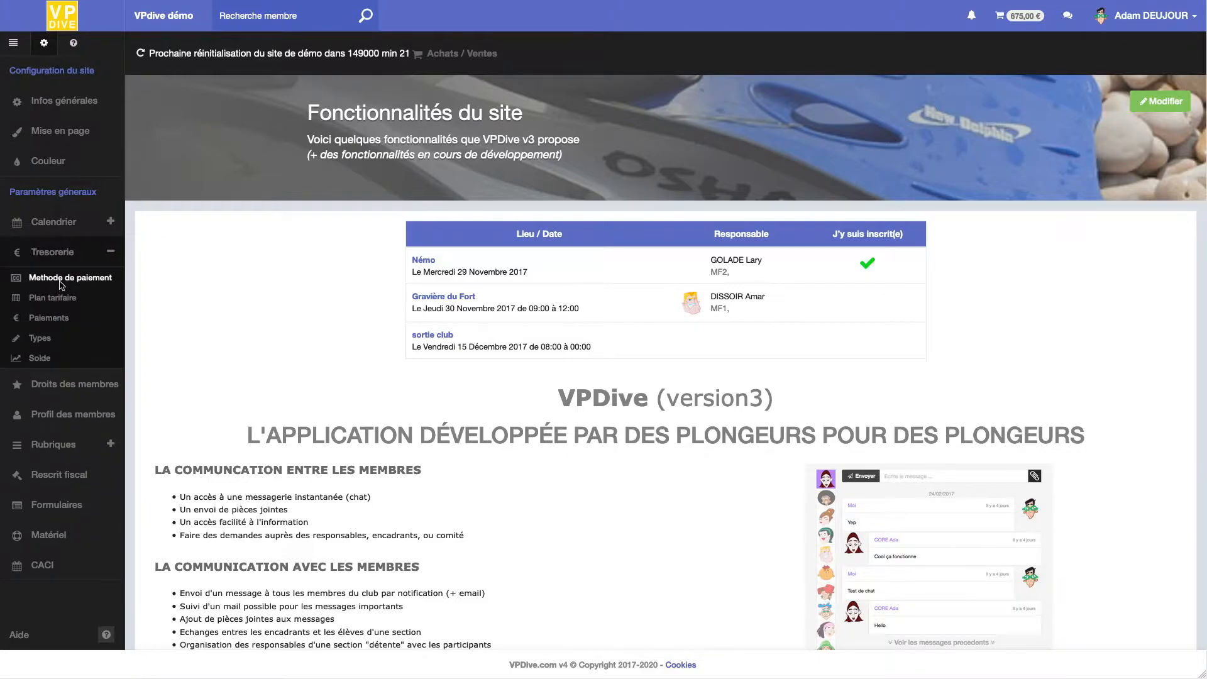
- View the treasury's payment methods and open the Sortie club activity for editing to check its price field
{"action": "left_click", "coordinate": [61, 282]}
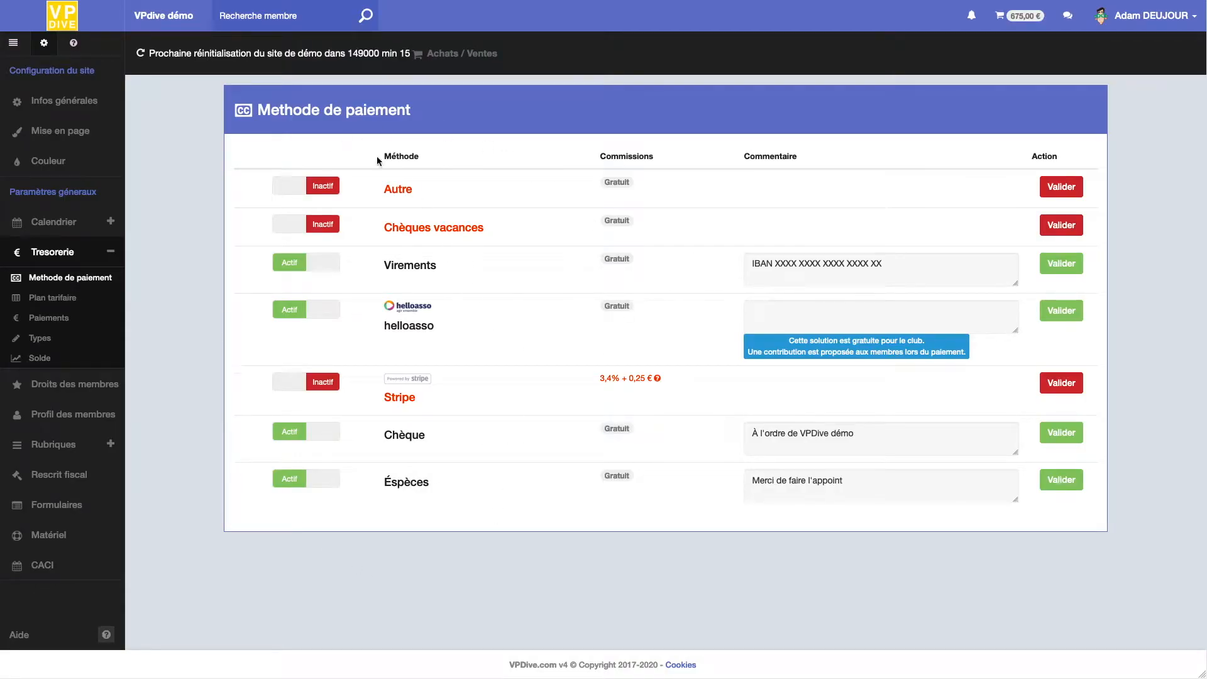
{"action": "left_click", "coordinate": [13, 43]}
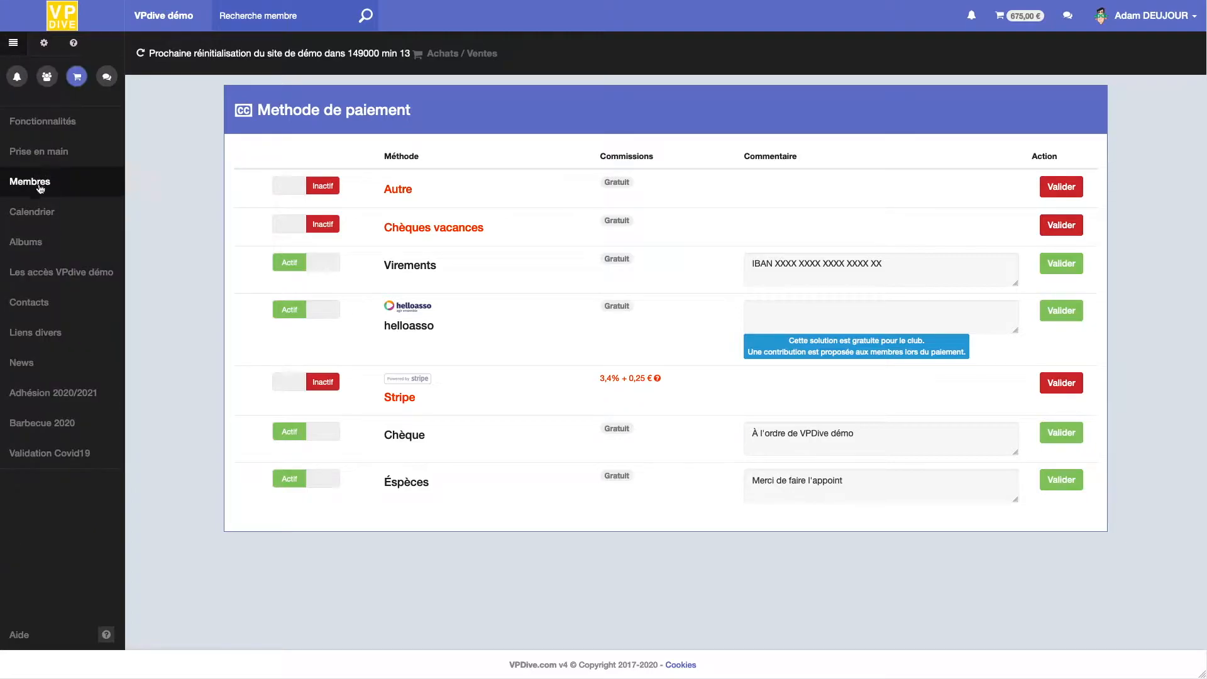
{"action": "left_click", "coordinate": [39, 212]}
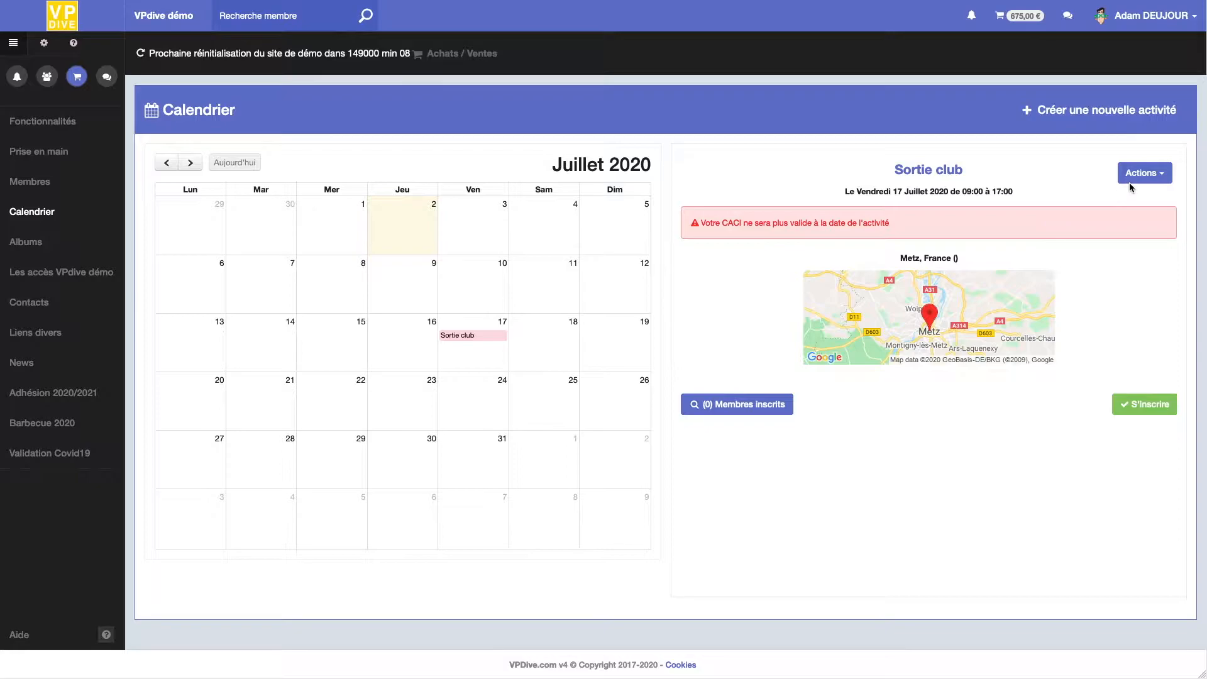
{"action": "left_click", "coordinate": [1140, 174]}
{"action": "left_click", "coordinate": [1069, 196]}
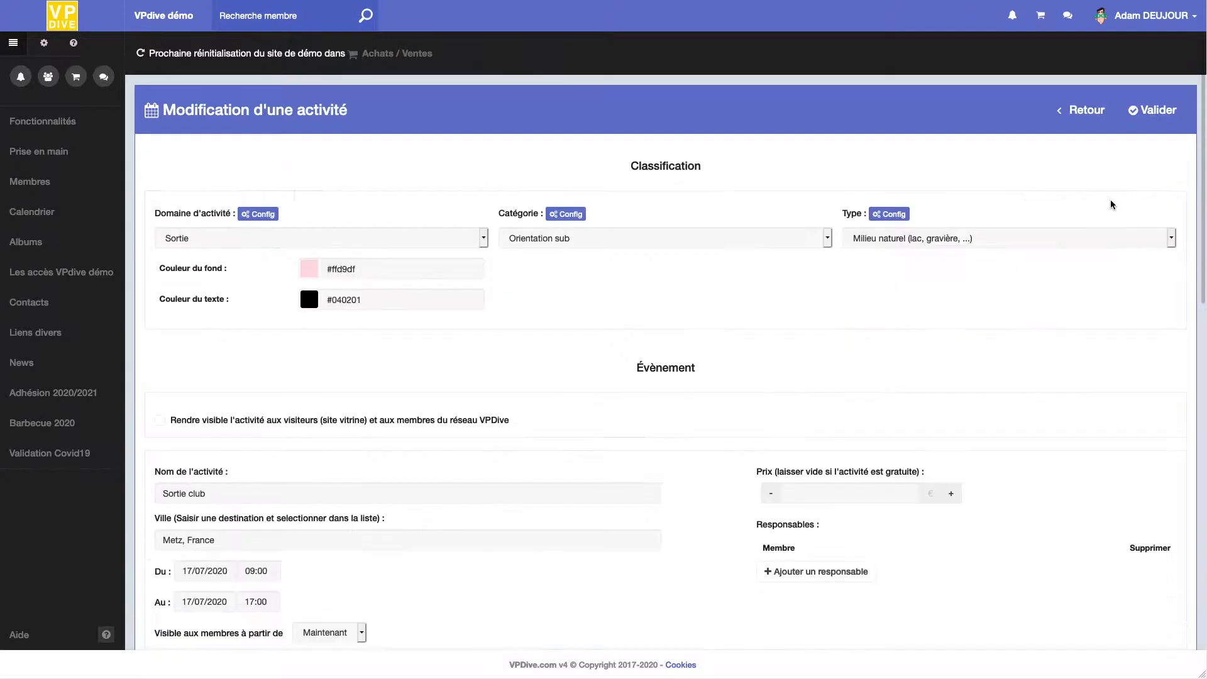
{"action": "left_click_drag", "start_coordinate": [757, 473], "coordinate": [956, 478]}
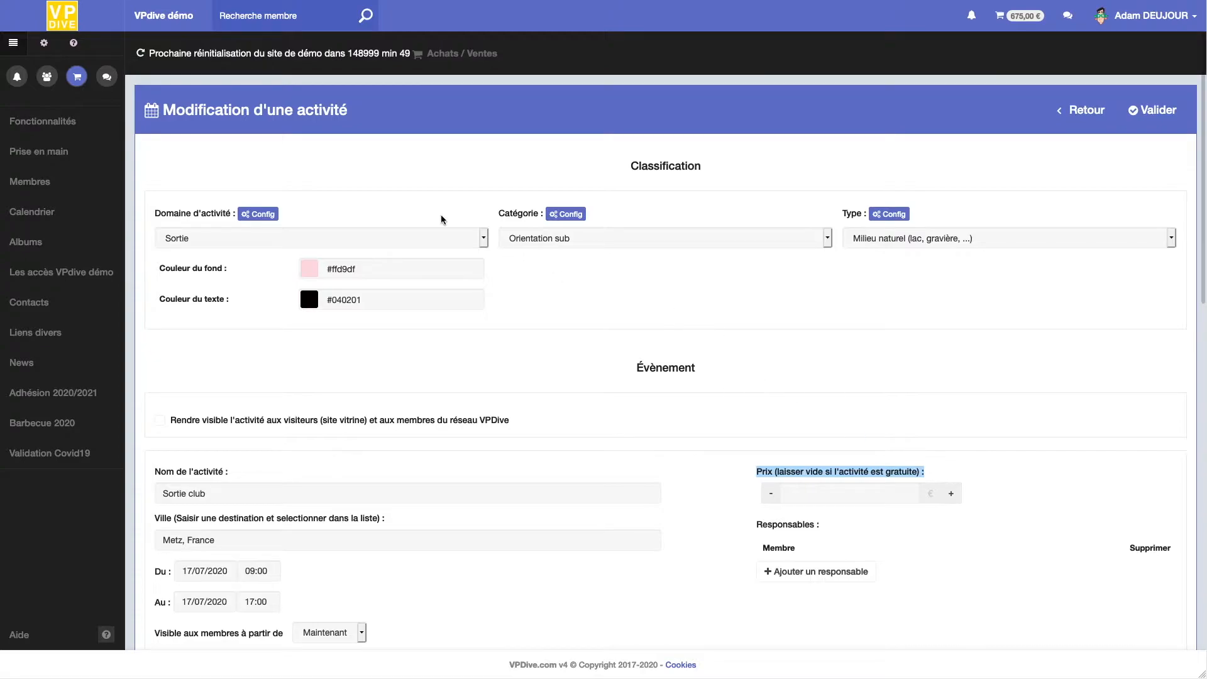
- Create a pricing plan named Baptême with a price of 0 € in the treasury settings
{"action": "left_click", "coordinate": [44, 42]}
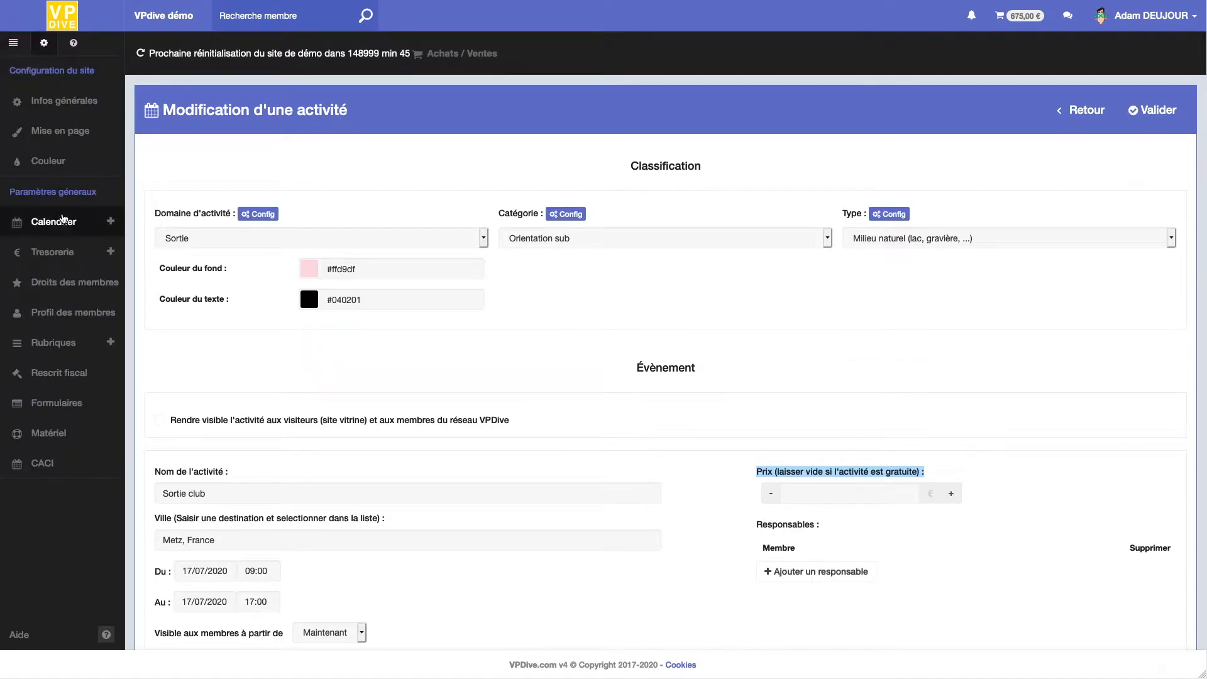
{"action": "left_click", "coordinate": [63, 251]}
{"action": "left_click", "coordinate": [52, 299]}
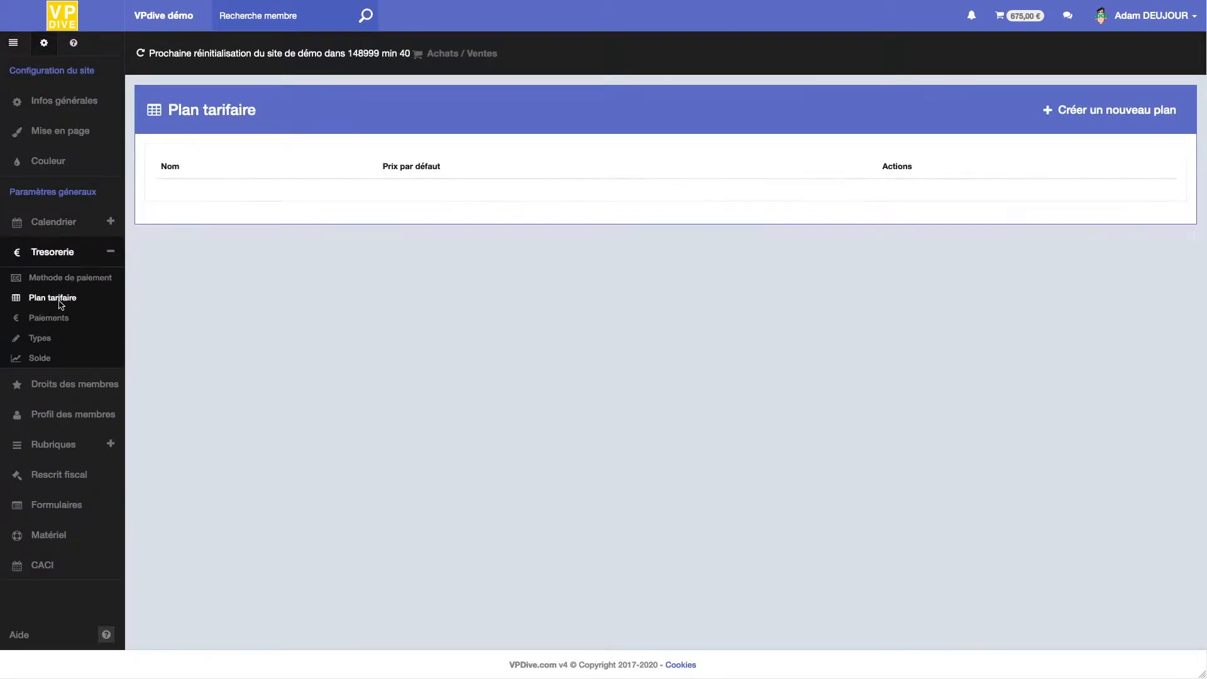
{"action": "left_click", "coordinate": [1079, 112]}
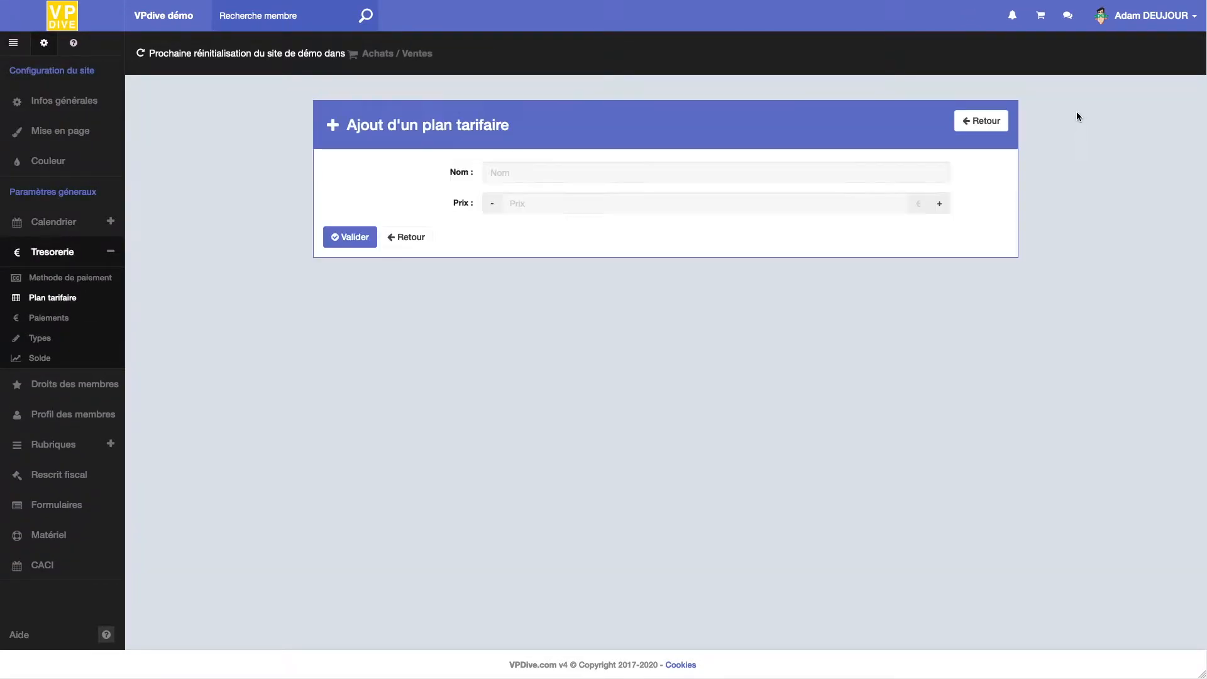
{"action": "type", "text": "Baptême"}
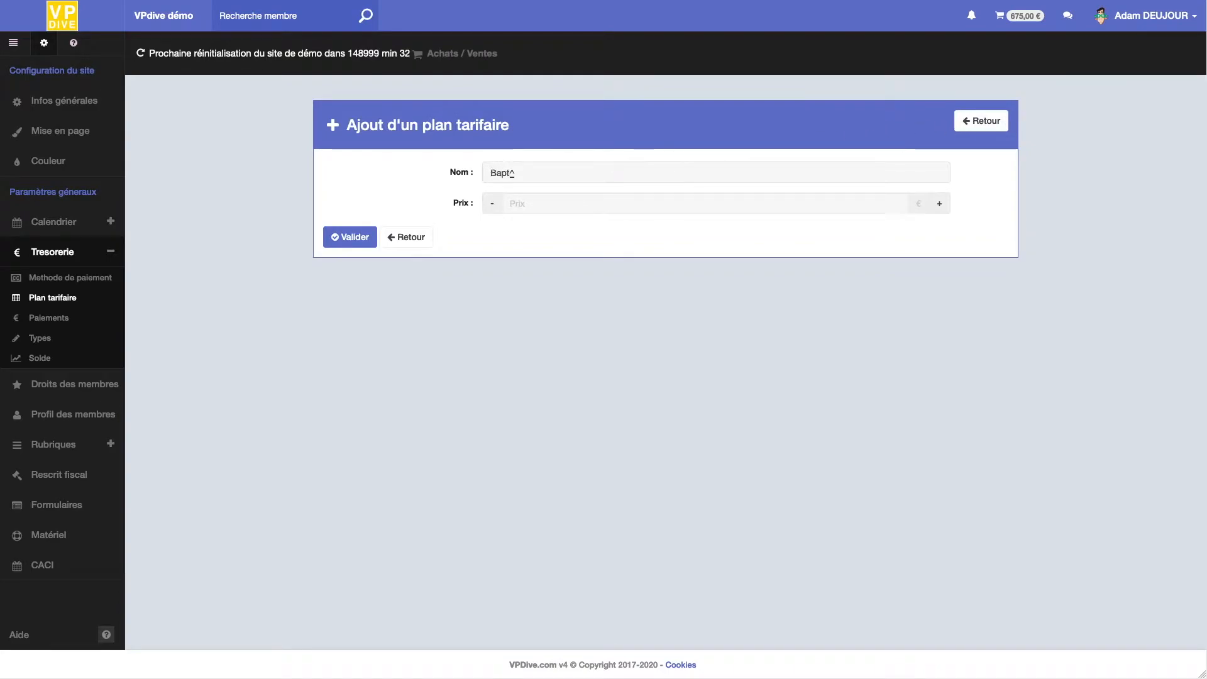
{"action": "key", "text": "Tab"}
{"action": "type", "text": "0"}
{"action": "left_click", "coordinate": [363, 251]}
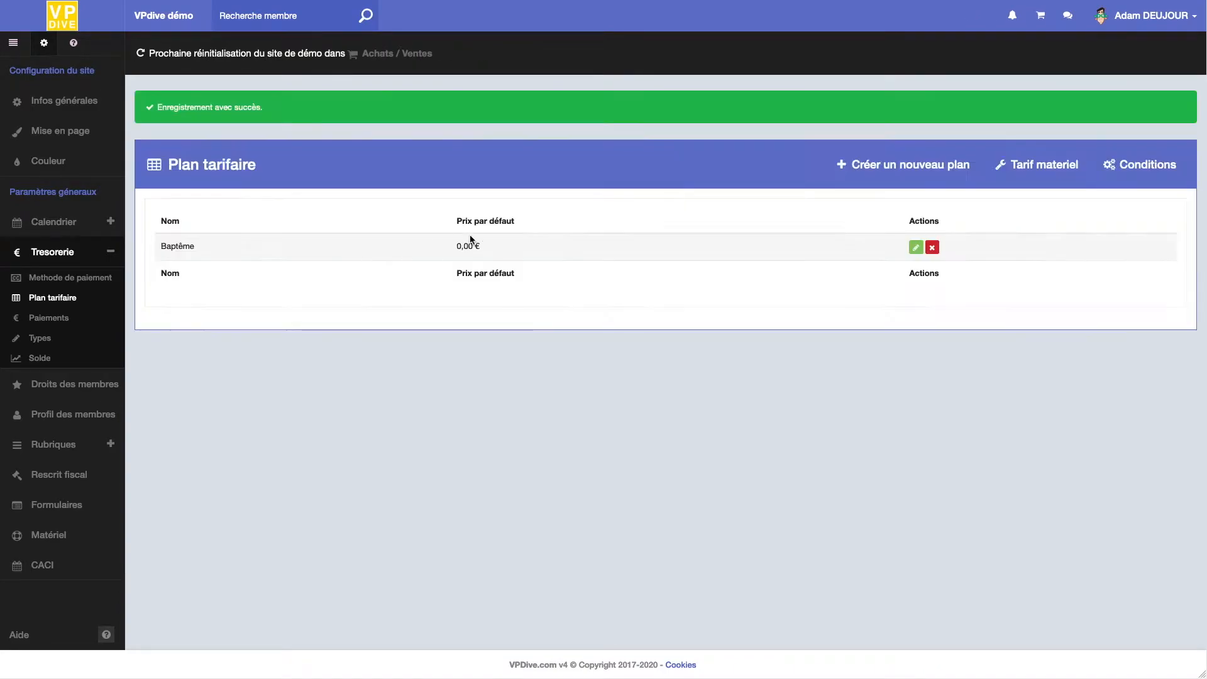
- Create a pricing plan named Exploration with a price of 20 €
{"action": "left_click", "coordinate": [906, 164]}
{"action": "type", "text": "Exploration"}
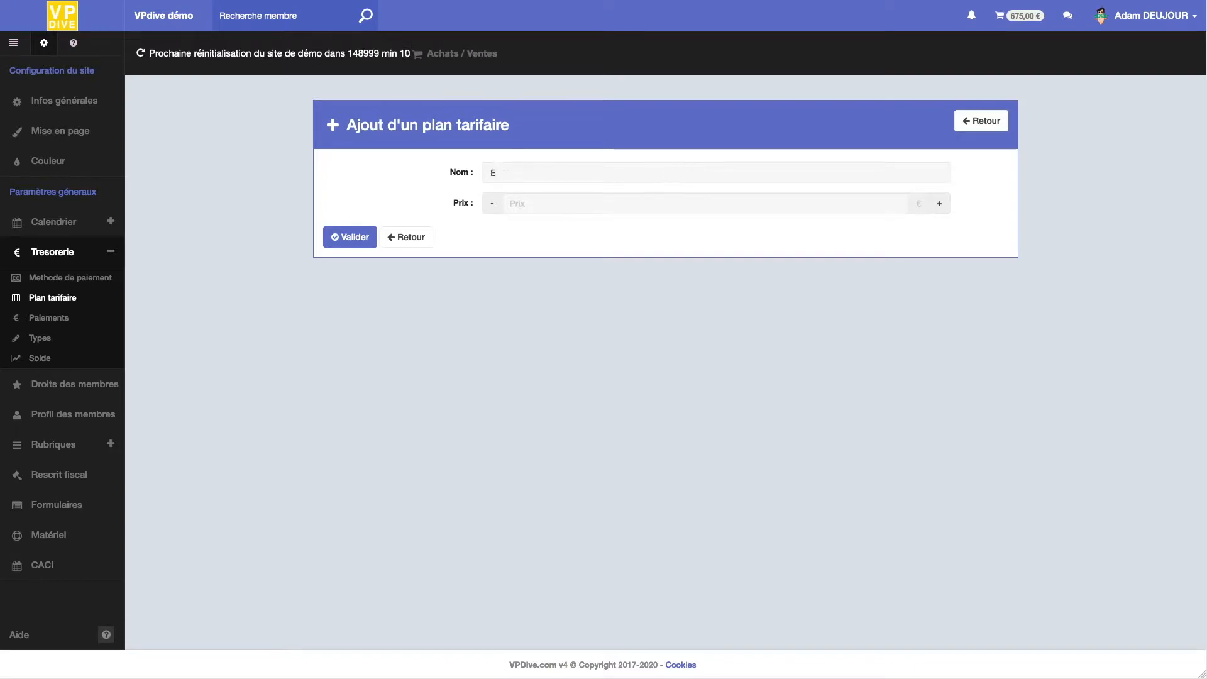
{"action": "key", "text": "Tab"}
{"action": "type", "text": "20"}
{"action": "left_click", "coordinate": [350, 237]}
- Create a pricing plan named Exploration Trimix with a price of 20 €
{"action": "left_click", "coordinate": [908, 166]}
{"action": "type", "text": "Exploration Trimix"}
{"action": "key", "text": "Tab"}
{"action": "type", "text": "20"}
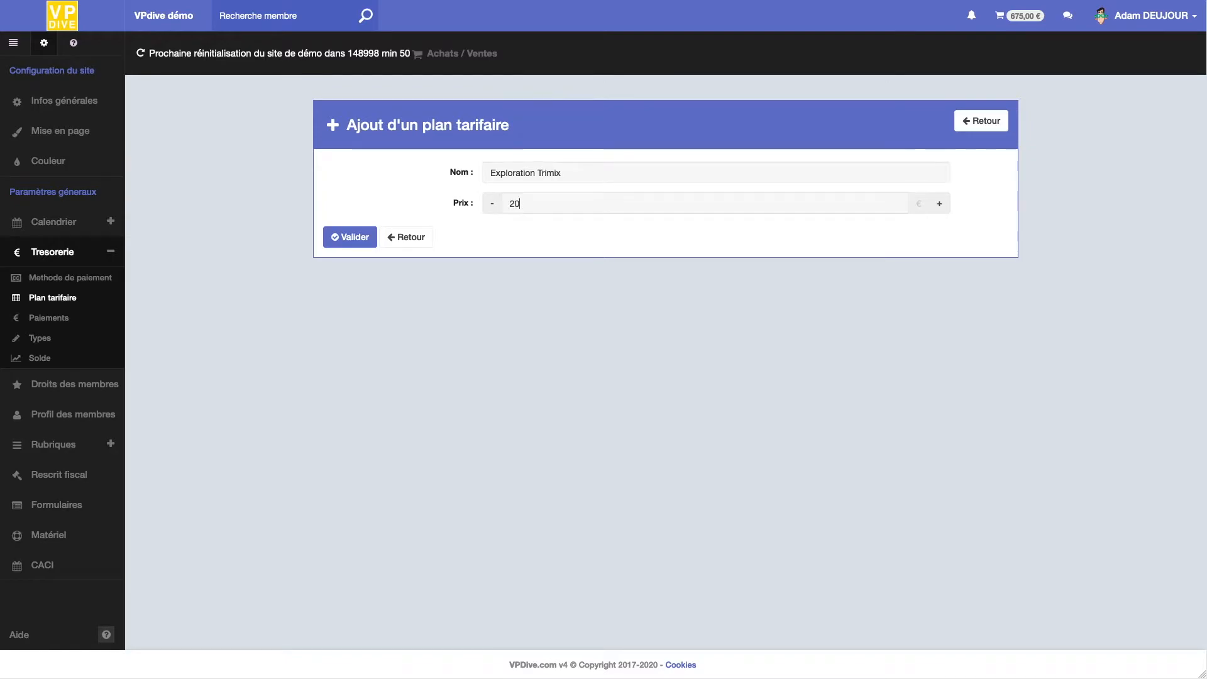
{"action": "left_click", "coordinate": [335, 229]}
- Edit the Sortie club activity in the calendar and set its pricing mode to Plans tarifaires
{"action": "left_click", "coordinate": [13, 43]}
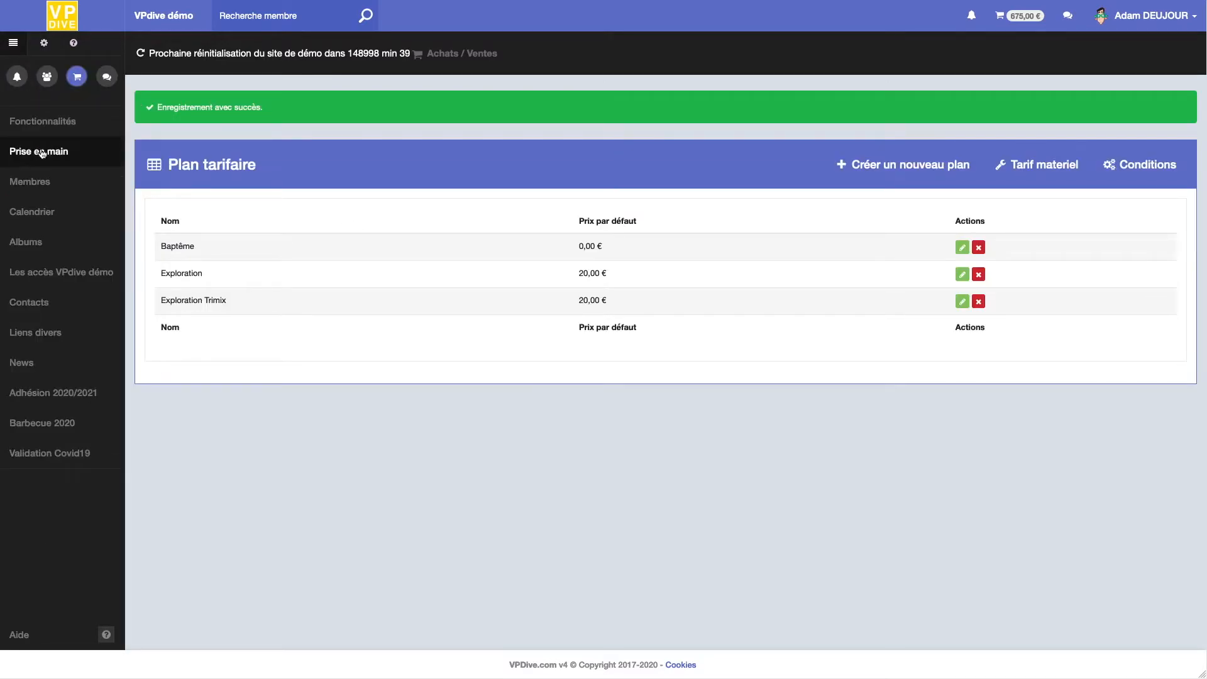
{"action": "left_click", "coordinate": [44, 211]}
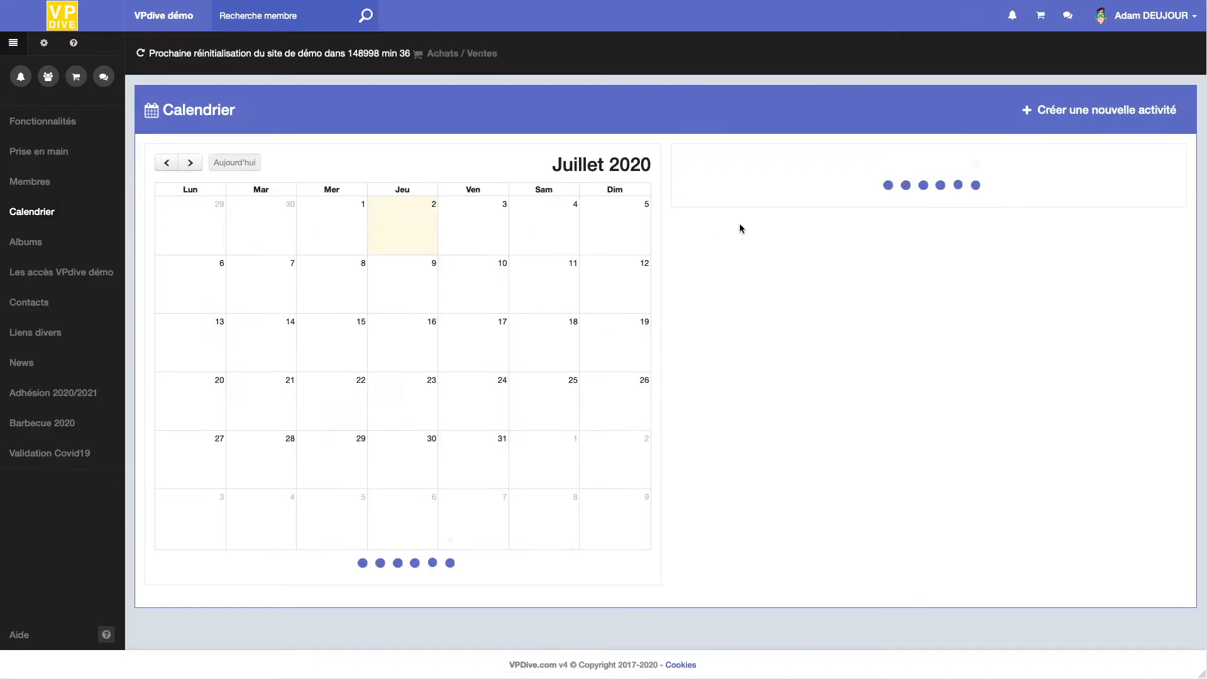
{"action": "left_click", "coordinate": [1143, 186]}
{"action": "left_click", "coordinate": [1136, 214]}
{"action": "scroll", "coordinate": [849, 509], "scroll_direction": "down", "scroll_amount": 3}
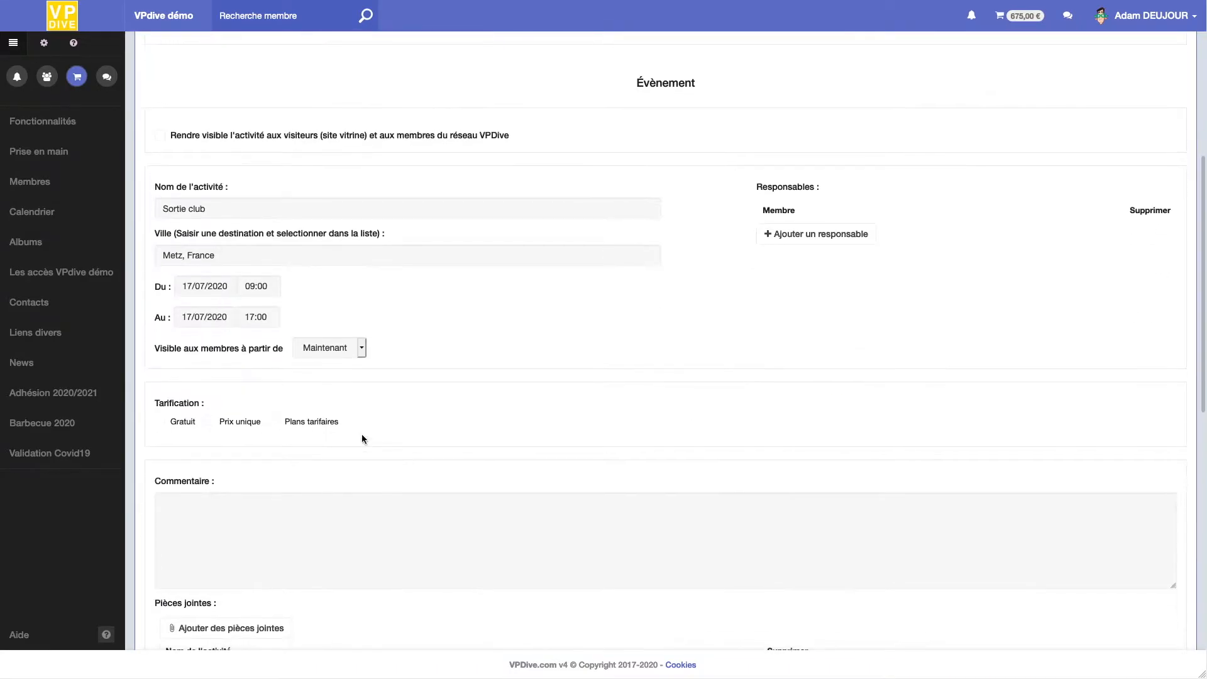
{"action": "left_click", "coordinate": [221, 421]}
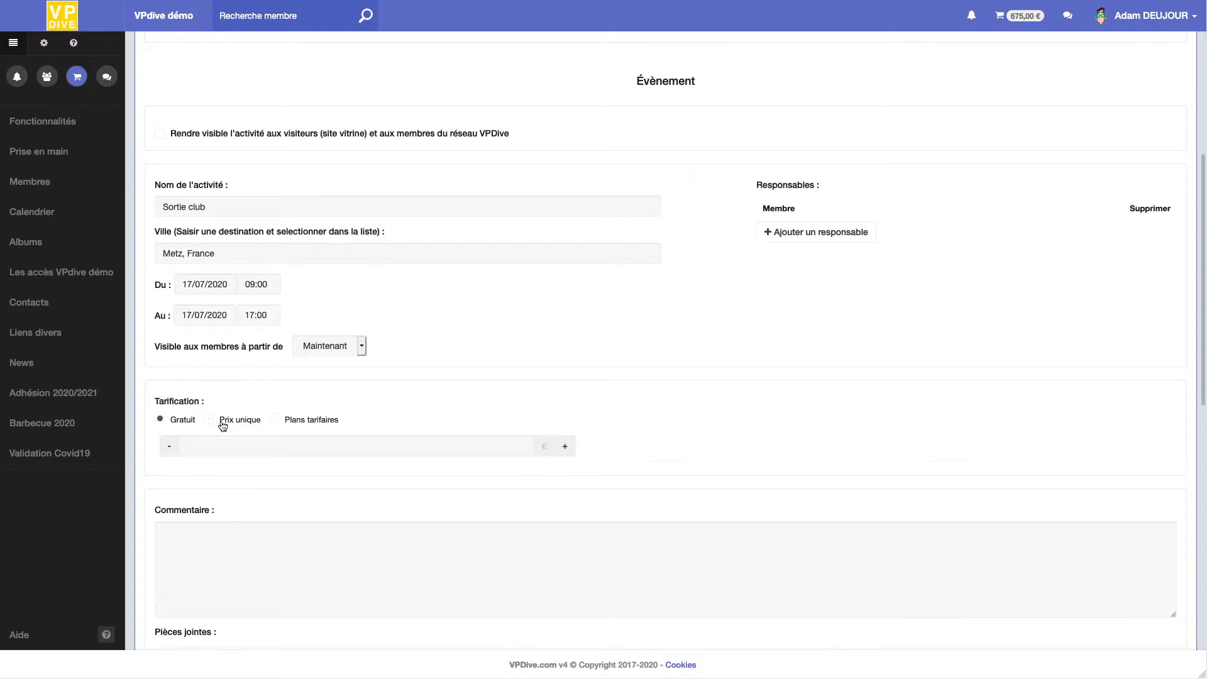
{"action": "left_click", "coordinate": [286, 425]}
- Enable the Baptême, Exploration and Exploration Trimix plans for the activity and save it
{"action": "left_click", "coordinate": [175, 445]}
{"action": "left_click", "coordinate": [234, 445]}
{"action": "left_click", "coordinate": [308, 445]}
{"action": "scroll", "coordinate": [308, 447], "scroll_direction": "down", "scroll_amount": 2}
{"action": "scroll", "coordinate": [309, 447], "scroll_direction": "down", "scroll_amount": 10}
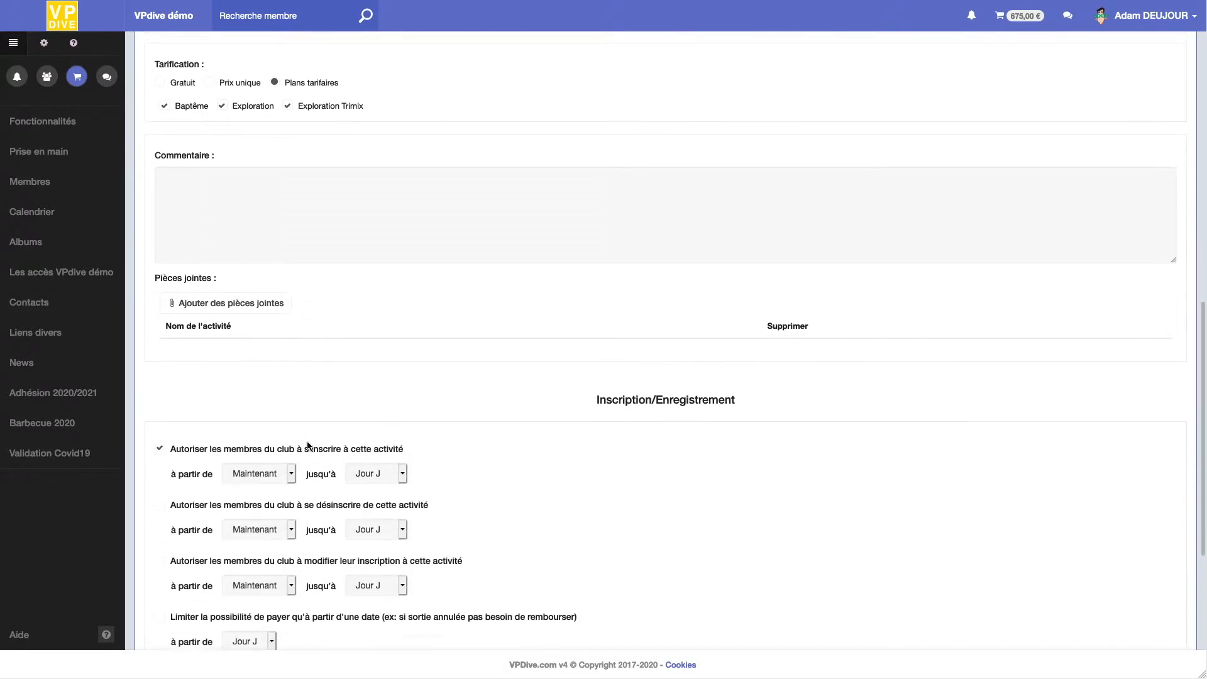
{"action": "left_click", "coordinate": [1150, 602]}
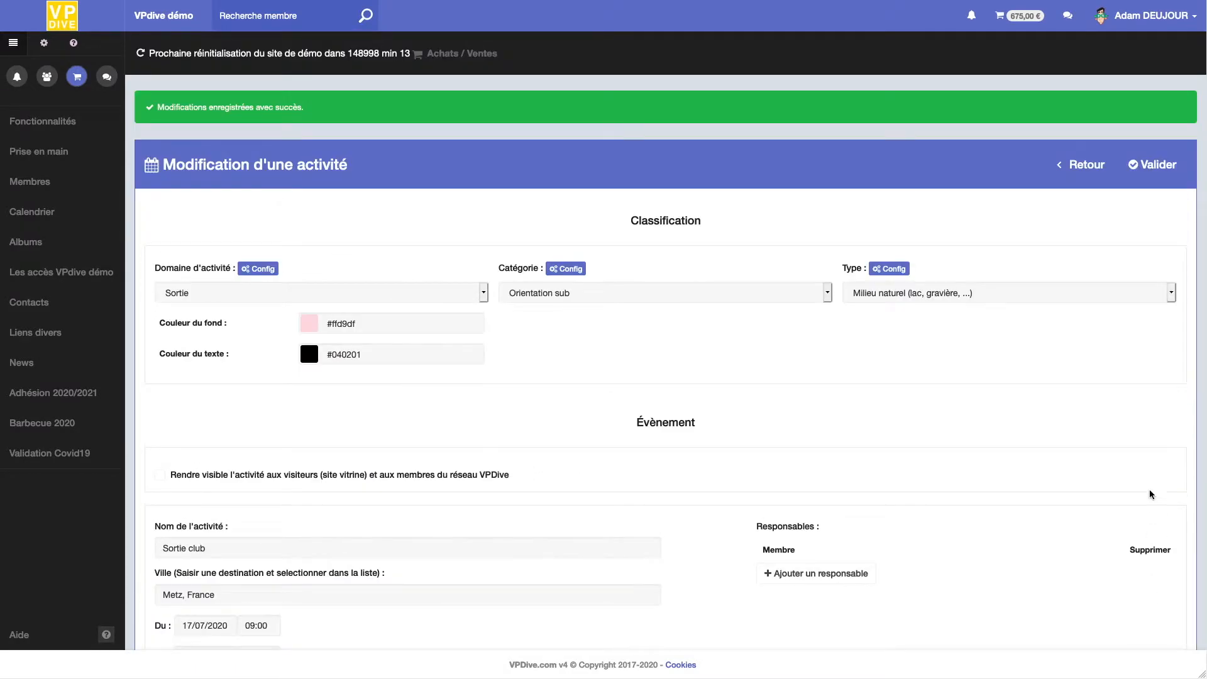
- Review the Sortie club prices in the calendar and the club's equipment list
{"action": "left_click", "coordinate": [1081, 165]}
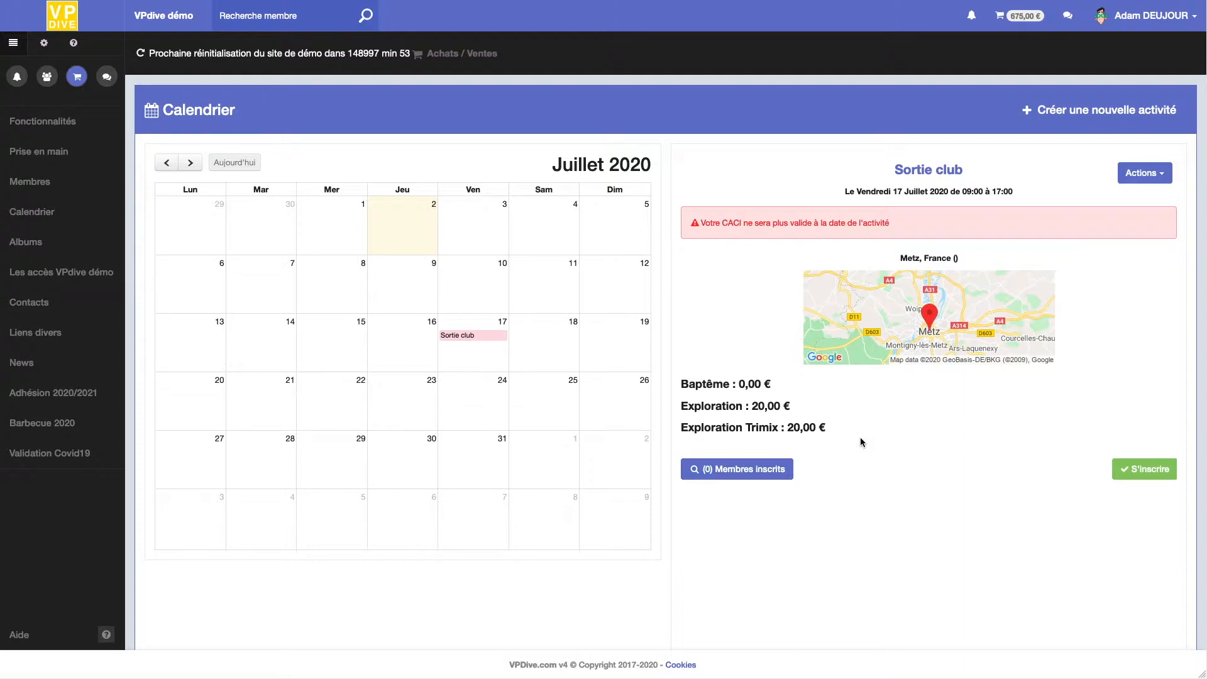
{"action": "left_click", "coordinate": [43, 43]}
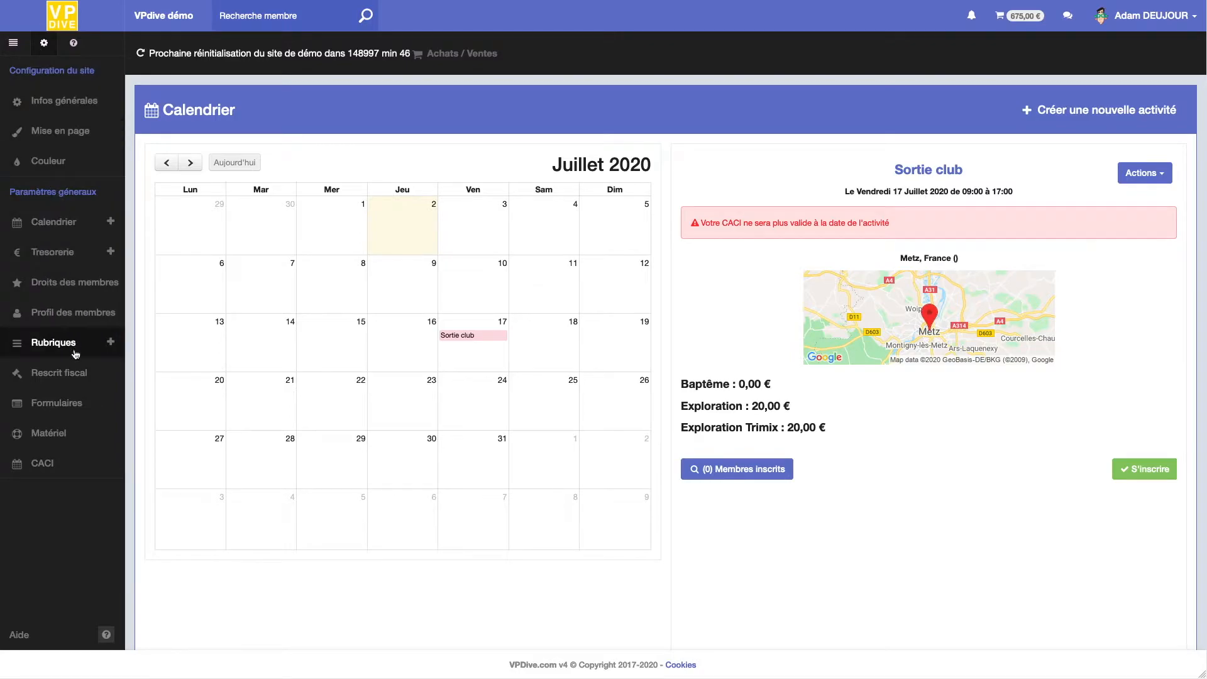
{"action": "left_click", "coordinate": [71, 437]}
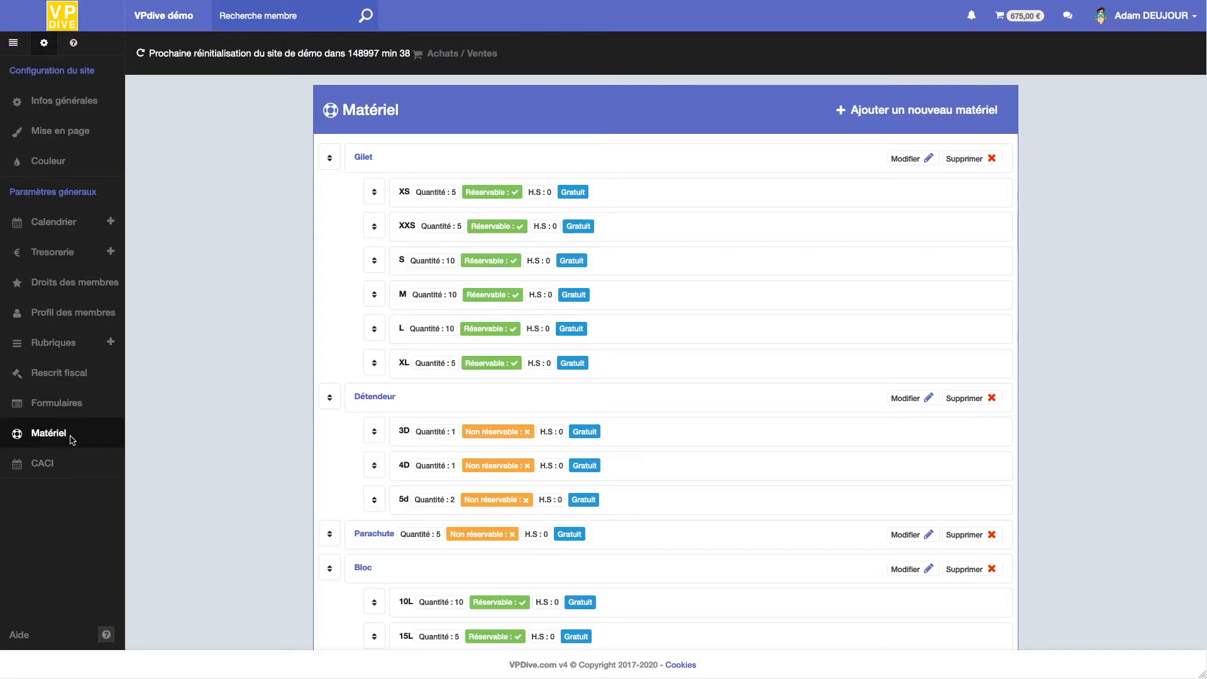
- Start a new equipment price named Blocs from the pricing plan settings
{"action": "left_click", "coordinate": [86, 257]}
{"action": "left_click", "coordinate": [60, 298]}
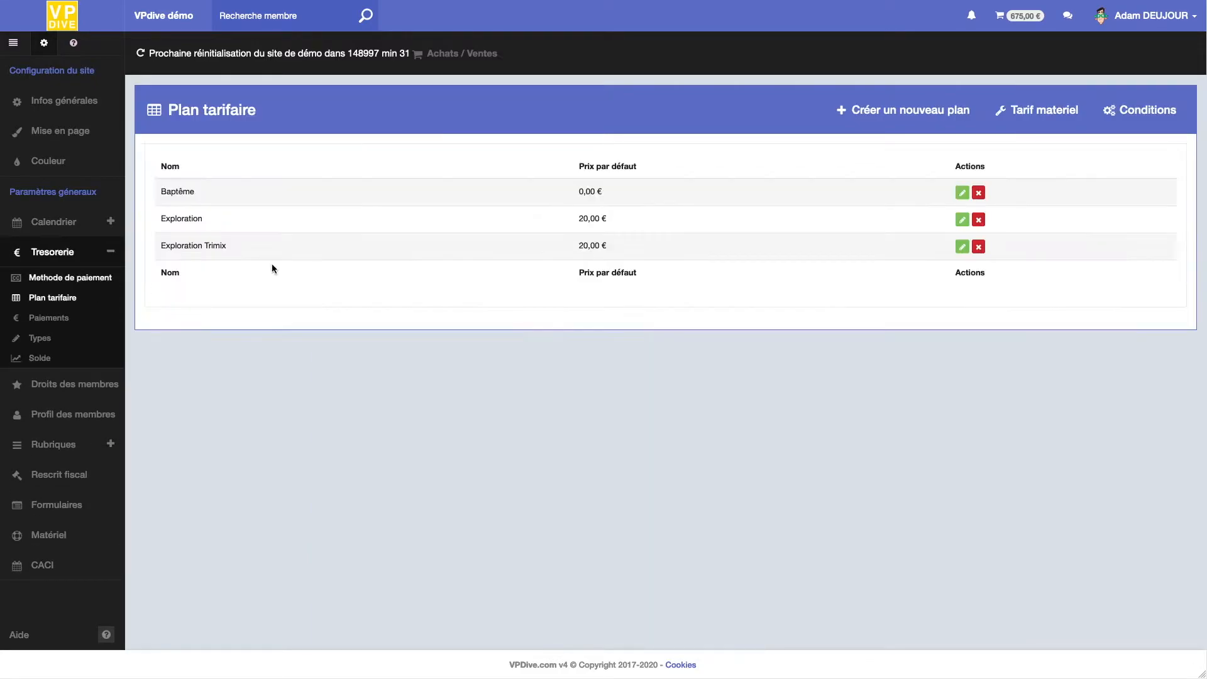
{"action": "left_click", "coordinate": [1053, 114]}
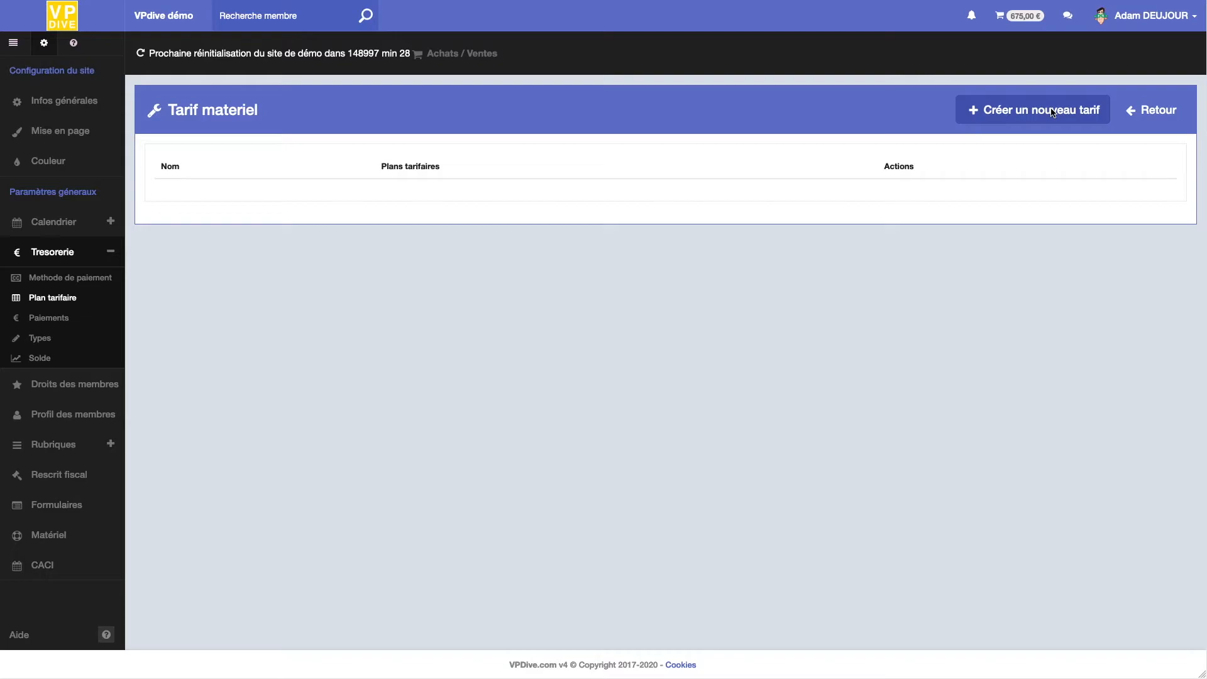
{"action": "left_click", "coordinate": [1053, 113]}
{"action": "left_click", "coordinate": [722, 171]}
{"action": "type", "text": "Blocs"}
- Add one price line each for the Baptême, Exploration and Exploration Trimix plans to the Blocs price
{"action": "left_click", "coordinate": [557, 230]}
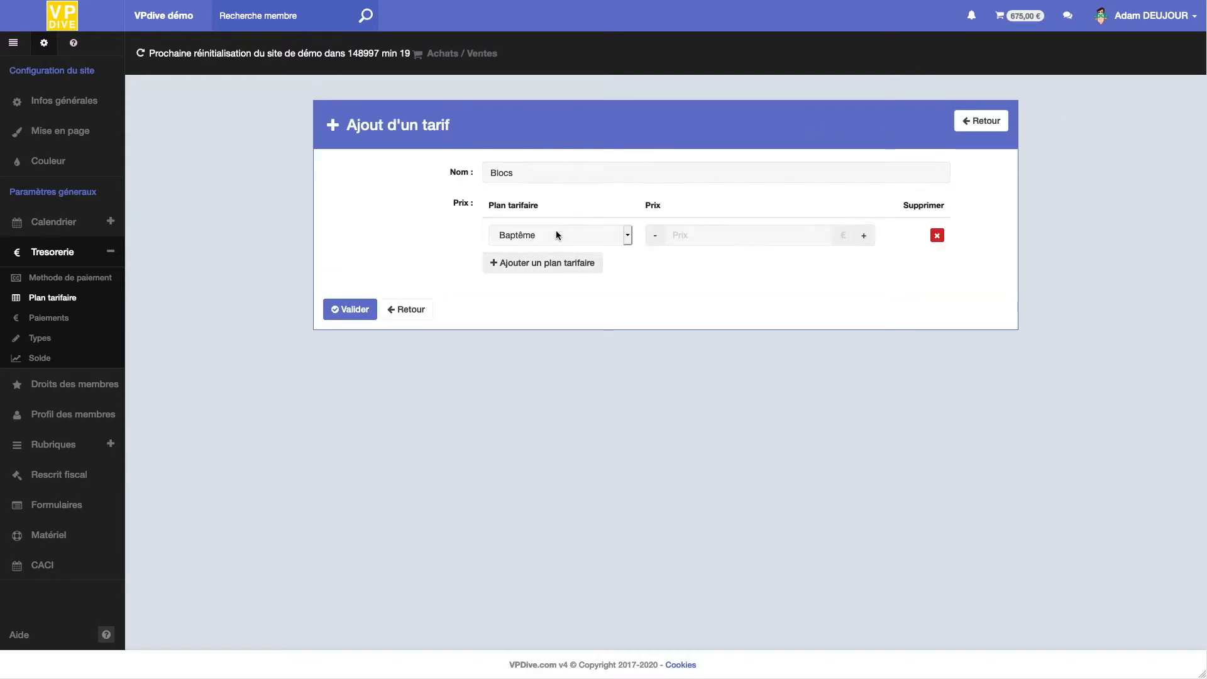
{"action": "left_click", "coordinate": [550, 262]}
{"action": "left_click", "coordinate": [550, 297]}
{"action": "left_click", "coordinate": [555, 271]}
{"action": "left_click", "coordinate": [555, 273]}
{"action": "left_click", "coordinate": [552, 303]}
{"action": "left_click", "coordinate": [551, 320]}
- Set the Blocs prices to 0 € for Baptême, 5 € for Exploration and 7.5 € for Exploration Trimix, and save
{"action": "left_click", "coordinate": [690, 236]}
{"action": "type", "text": "0"}
{"action": "left_click", "coordinate": [704, 264]}
{"action": "type", "text": "5"}
{"action": "left_click", "coordinate": [707, 302]}
{"action": "type", "text": "7.5"}
{"action": "left_click", "coordinate": [361, 376]}
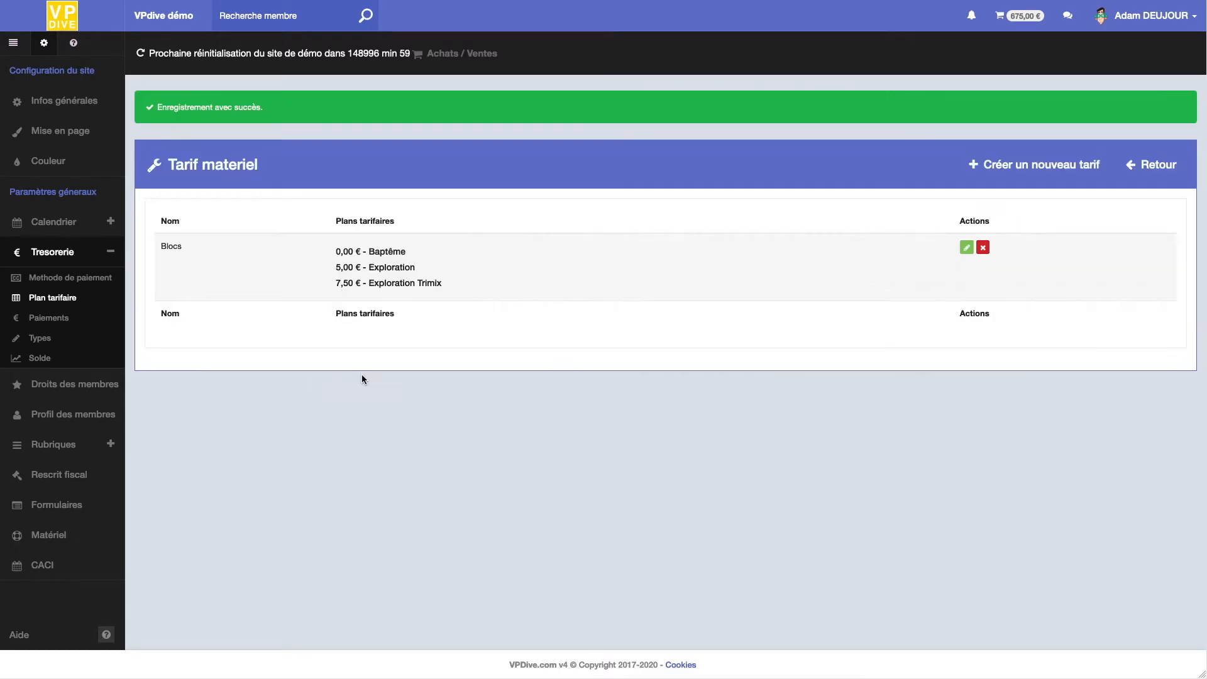
- Edit the Bloc equipment so both the 10L and 15L choices use the Blocs pricing plan, and save
{"action": "left_click", "coordinate": [70, 534]}
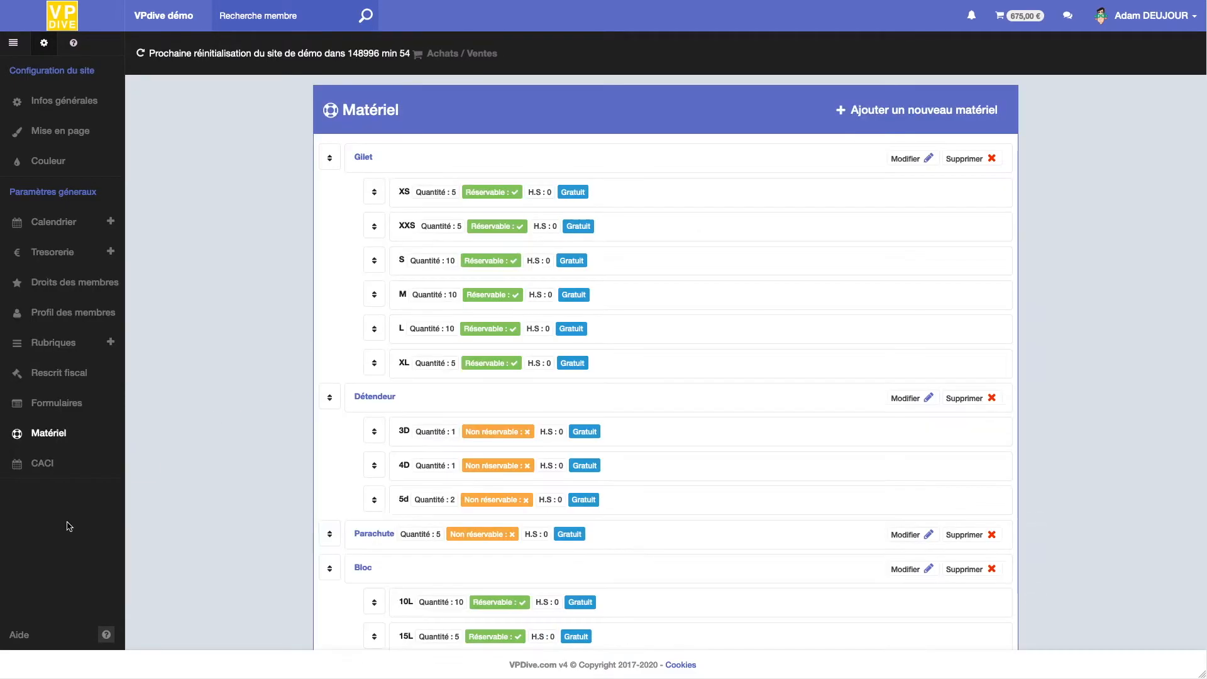
{"action": "left_click", "coordinate": [919, 570]}
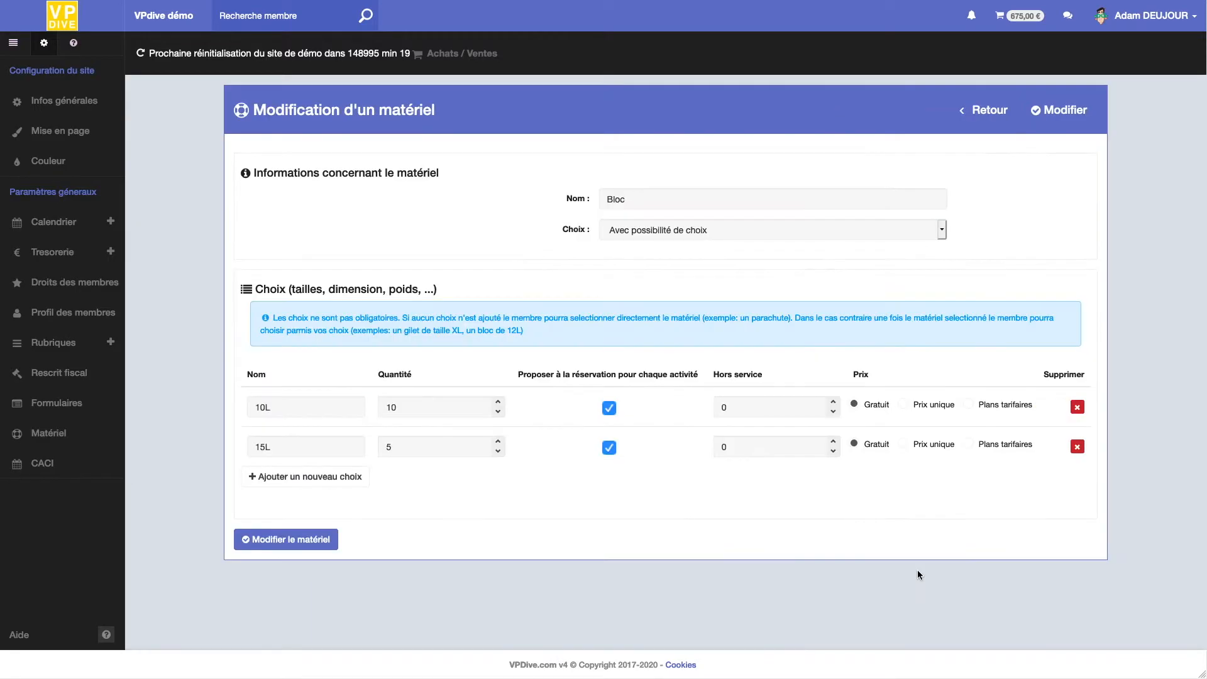
{"action": "left_click", "coordinate": [983, 408]}
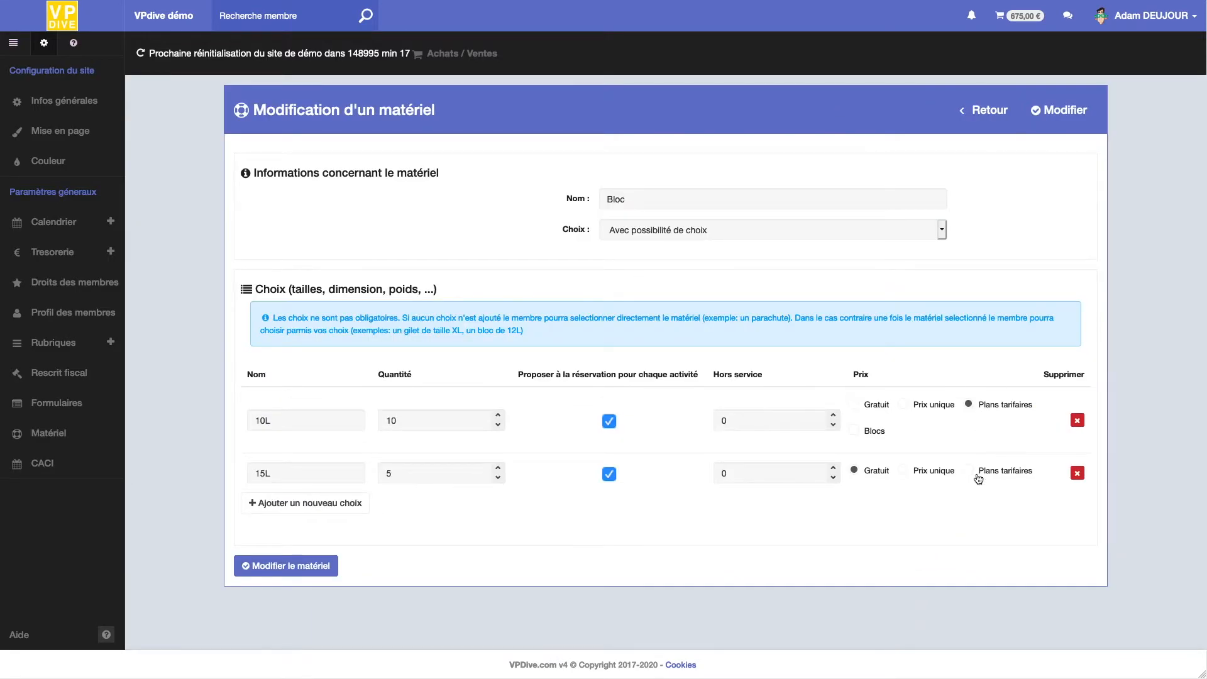
{"action": "left_click", "coordinate": [978, 475]}
{"action": "left_click", "coordinate": [854, 431]}
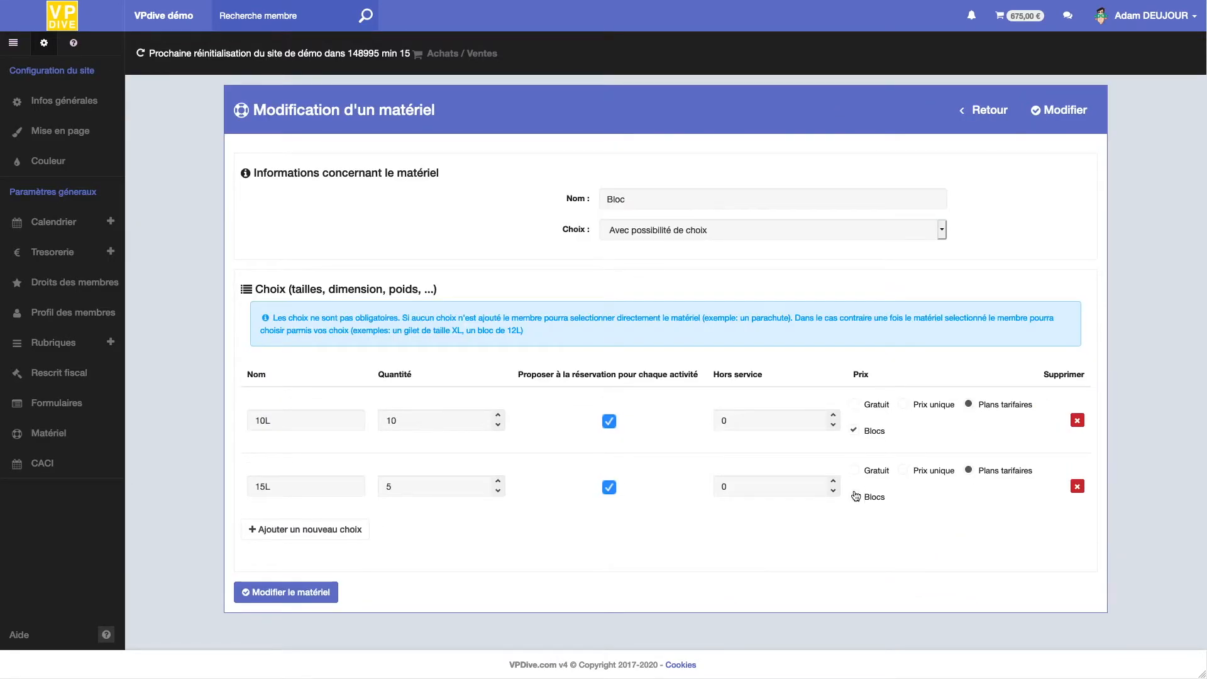
{"action": "left_click", "coordinate": [904, 471]}
{"action": "left_click", "coordinate": [978, 475]}
{"action": "left_click", "coordinate": [311, 602]}
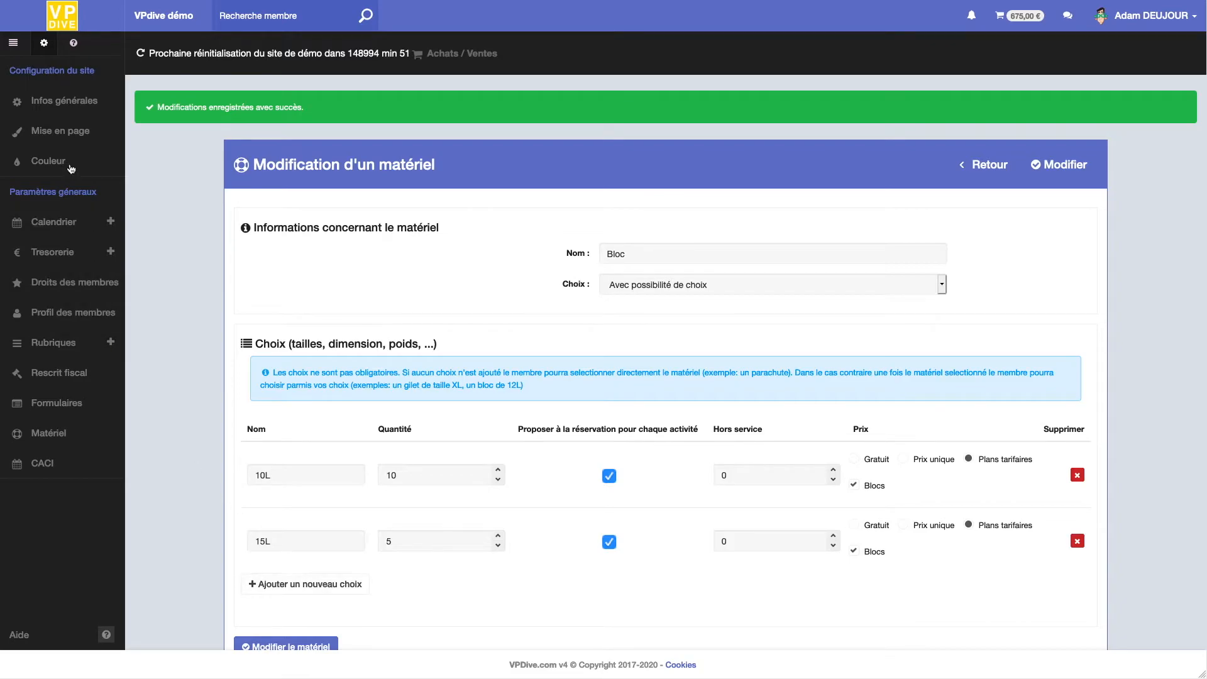
- Open a Sortie club registration from the calendar and check the Bloc prices for the Exploration and Exploration Trimix activities
{"action": "left_click", "coordinate": [18, 42]}
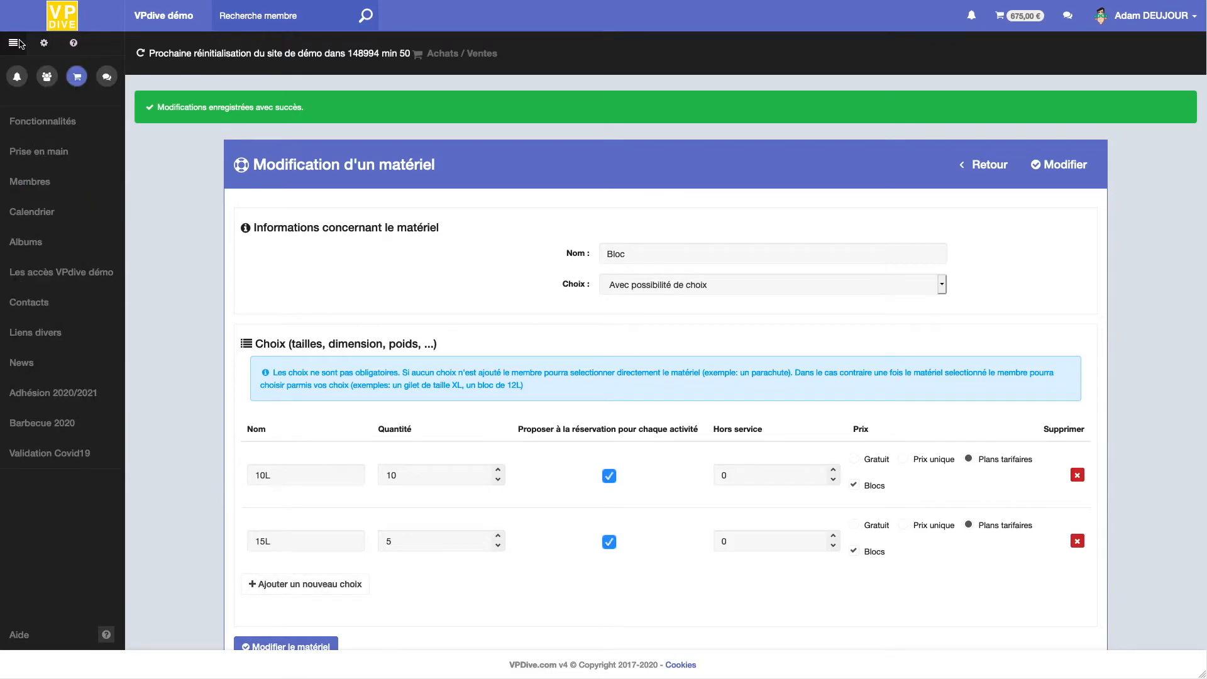
{"action": "left_click", "coordinate": [28, 225]}
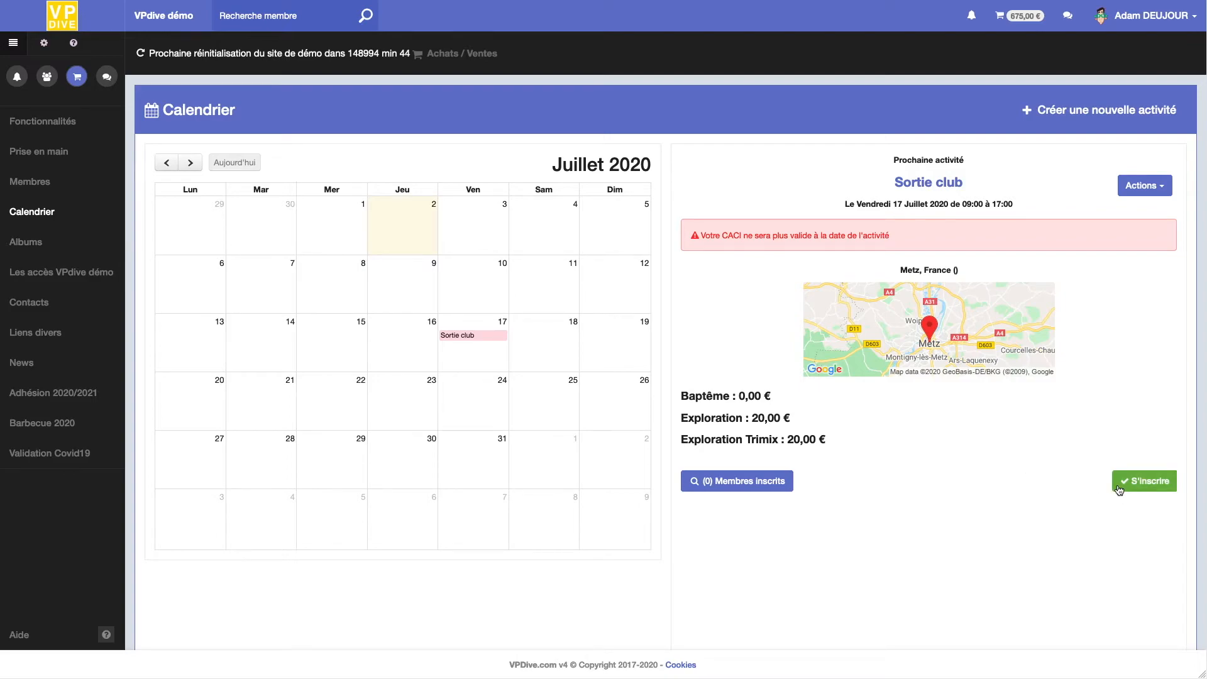
{"action": "left_click", "coordinate": [1157, 481]}
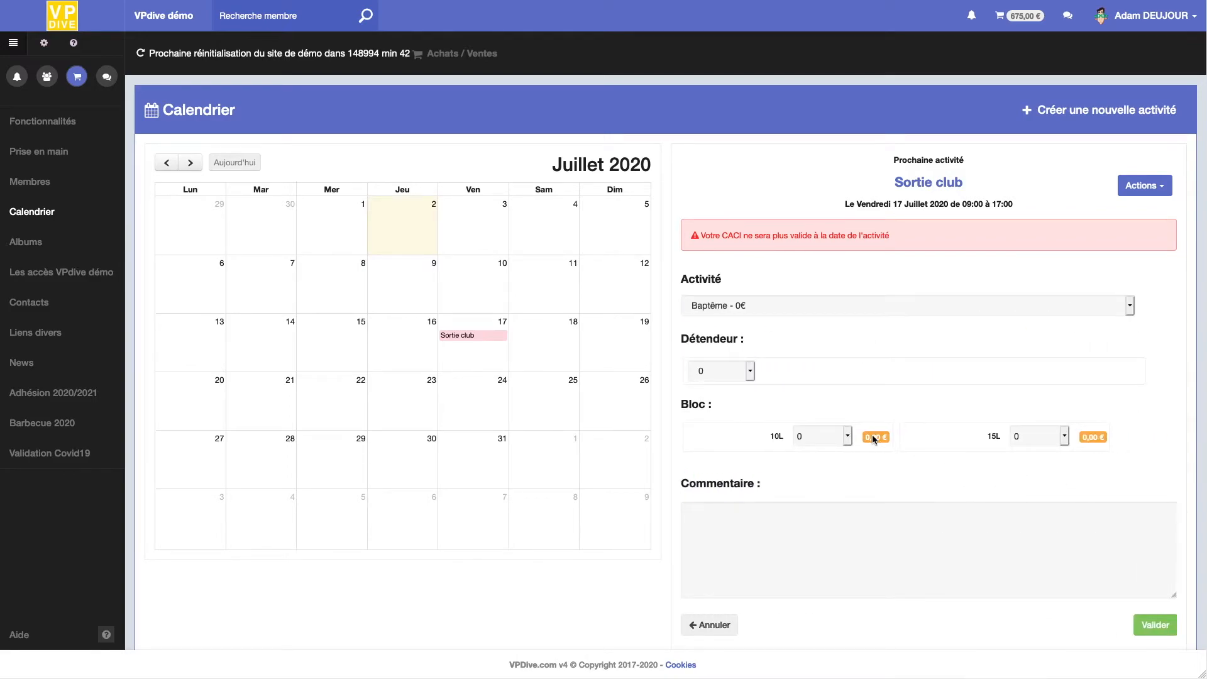
{"action": "left_click", "coordinate": [848, 307]}
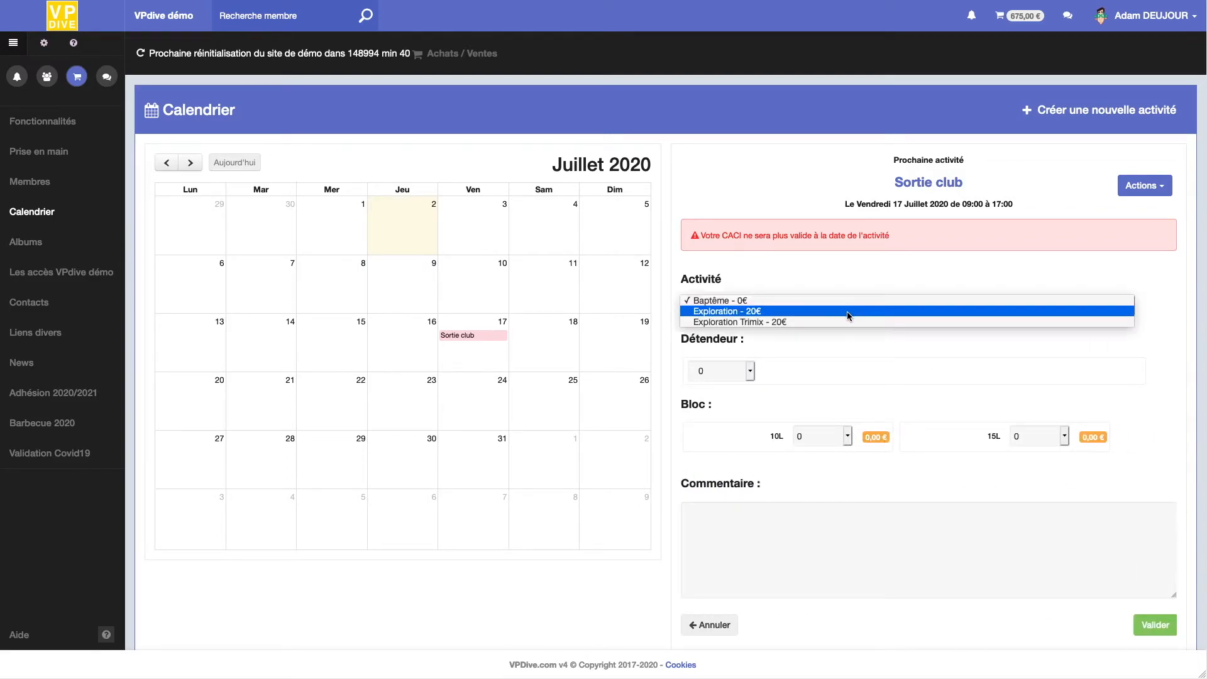
{"action": "left_click", "coordinate": [847, 311]}
{"action": "left_click", "coordinate": [854, 310]}
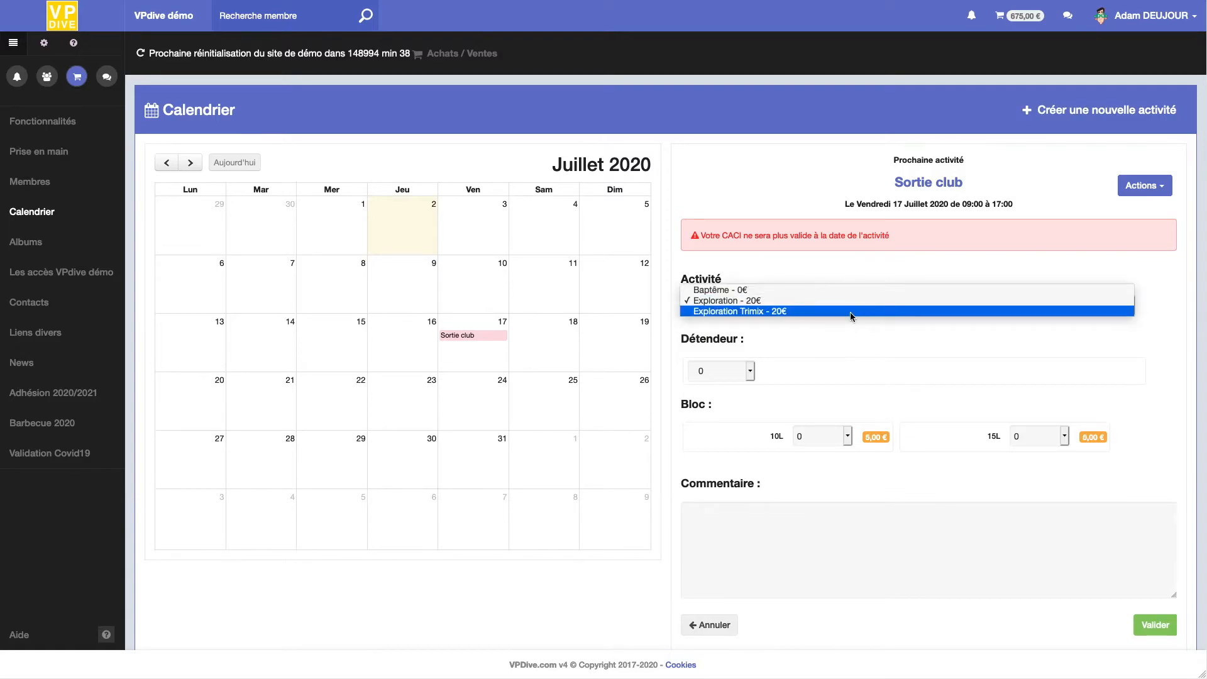
{"action": "left_click", "coordinate": [852, 311]}
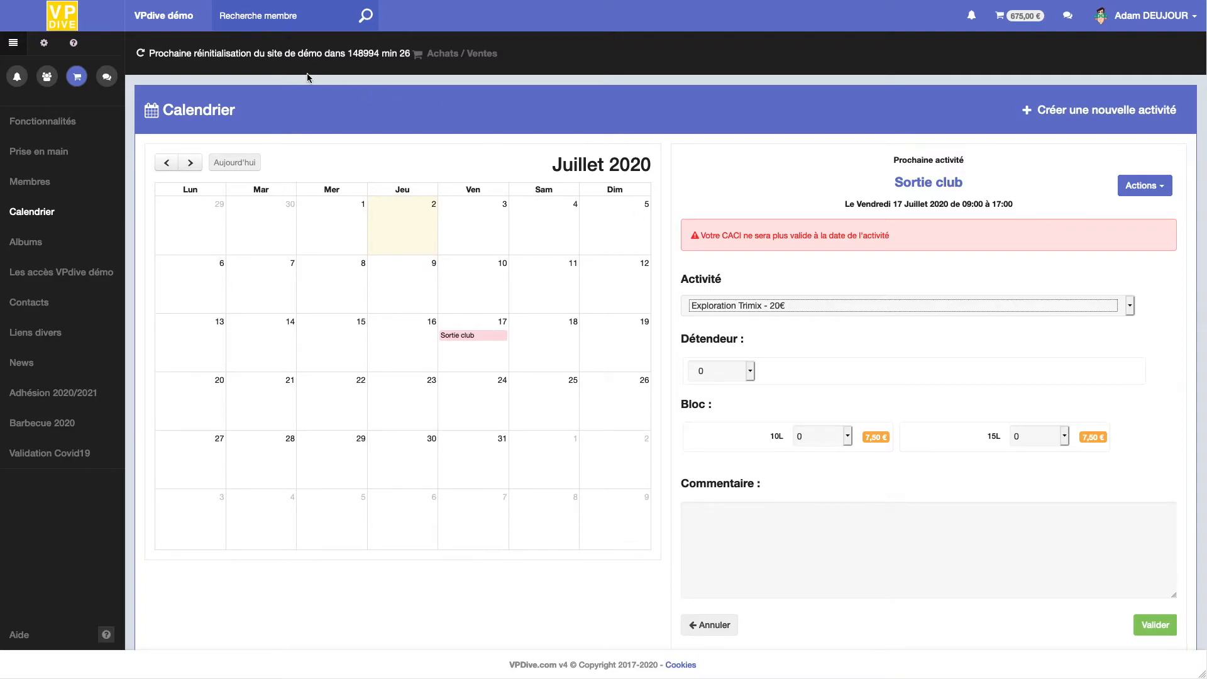
- Open the conditions management of the treasury pricing plans and start a new condition
{"action": "left_click", "coordinate": [43, 42]}
{"action": "left_click", "coordinate": [52, 251]}
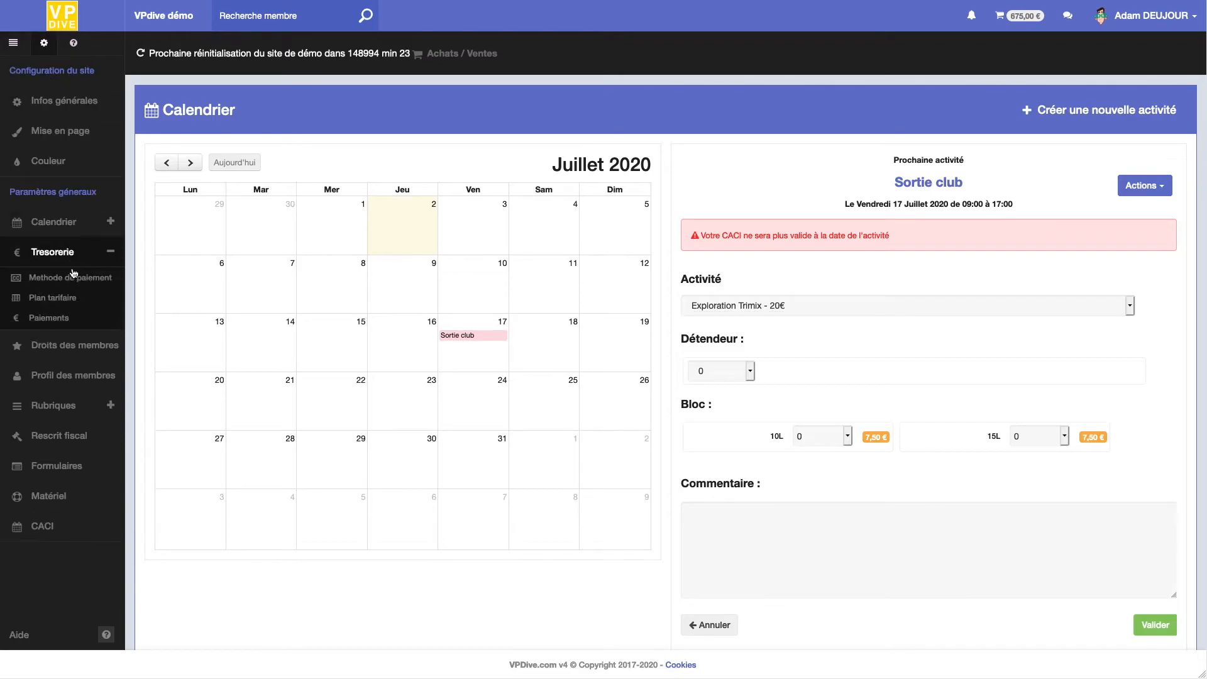
{"action": "left_click", "coordinate": [52, 298]}
{"action": "left_click", "coordinate": [1105, 119]}
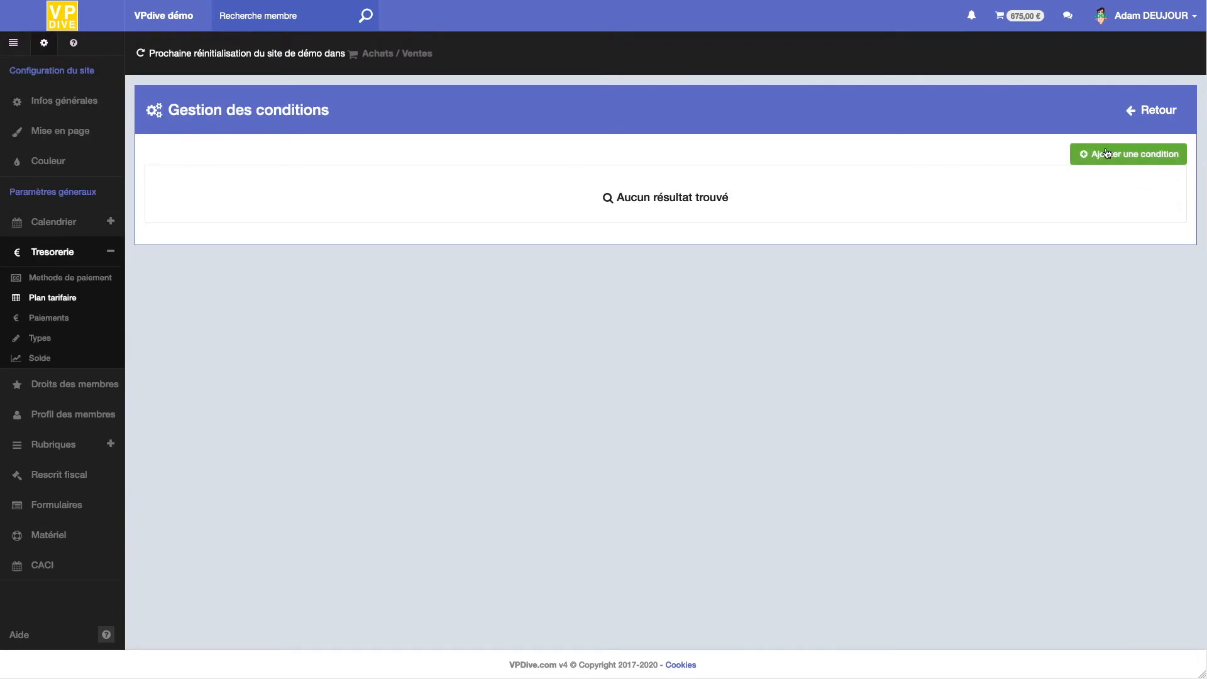
{"action": "left_click", "coordinate": [1098, 152]}
- Add a criterion based on member seniority (Selon l'ancienneté du membre) greater than 10
{"action": "left_click", "coordinate": [447, 176]}
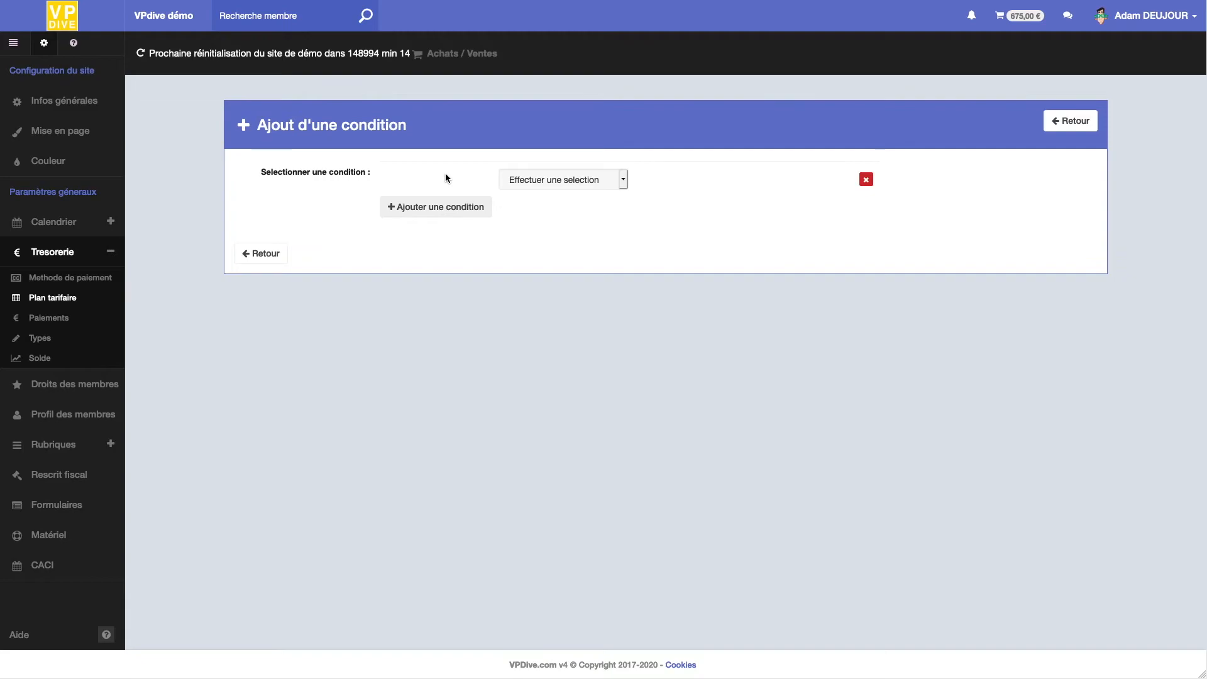
{"action": "left_click", "coordinate": [519, 180]}
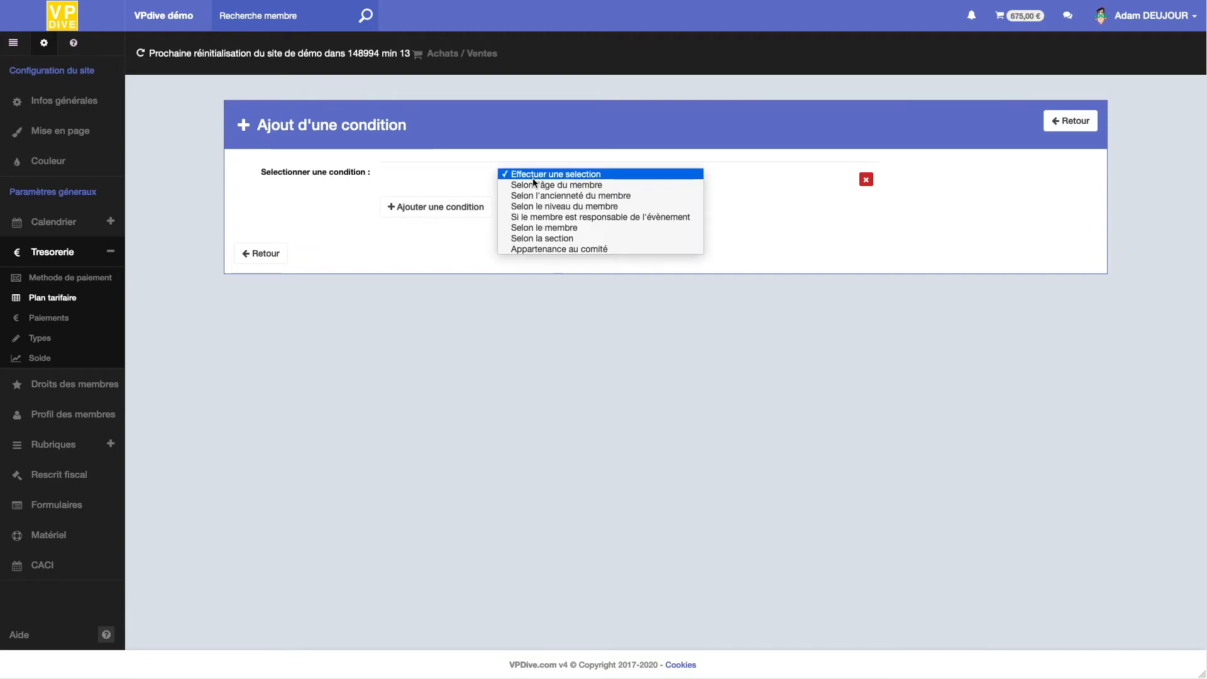
{"action": "left_click", "coordinate": [541, 195]}
{"action": "left_click", "coordinate": [667, 182]}
{"action": "left_click", "coordinate": [656, 206]}
{"action": "left_click", "coordinate": [706, 183]}
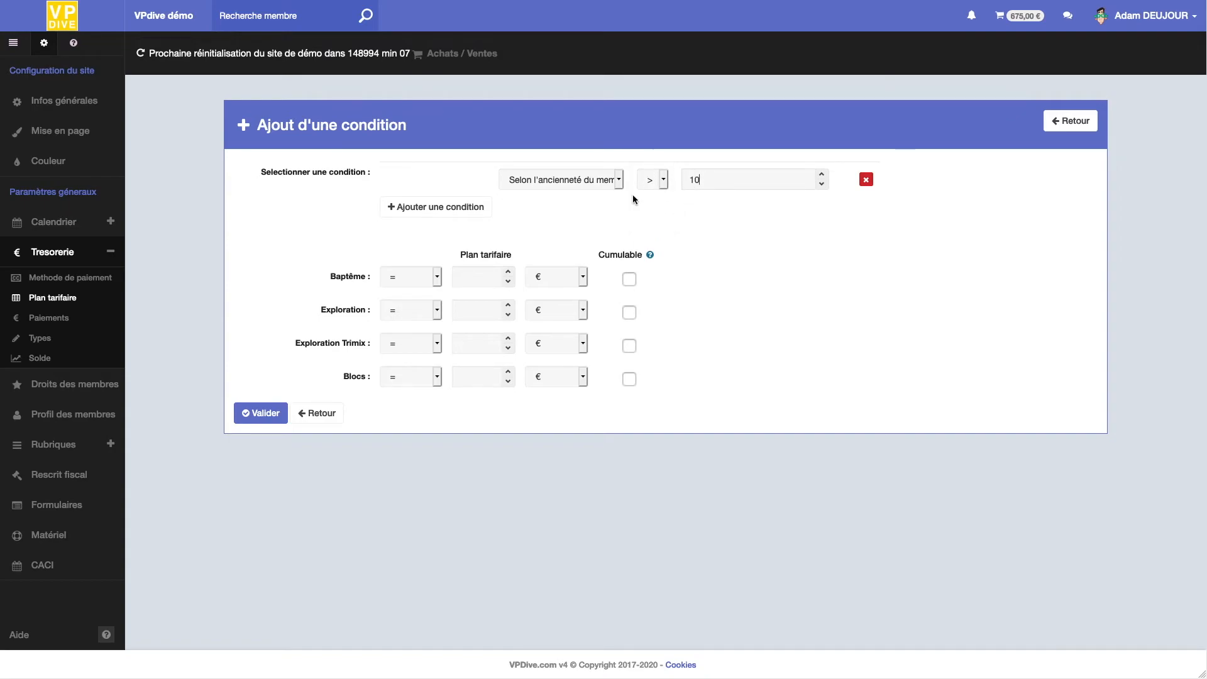
- Set the Exploration price adjustment of the seniority condition to minus 10 %
{"action": "left_click", "coordinate": [436, 310]}
{"action": "left_click", "coordinate": [395, 326]}
{"action": "left_click", "coordinate": [478, 314]}
{"action": "type", "text": "10"}
{"action": "left_click", "coordinate": [553, 314]}
{"action": "left_click", "coordinate": [560, 318]}
- Set the Exploration Trimix price adjustment of the seniority condition to minus 10 %
{"action": "left_click", "coordinate": [417, 345]}
{"action": "left_click", "coordinate": [418, 361]}
{"action": "left_click", "coordinate": [471, 349]}
{"action": "left_click", "coordinate": [547, 343]}
{"action": "left_click", "coordinate": [547, 351]}
- Mark the Exploration and Exploration Trimix discounts as cumulable, check the Cumulable explanation, and save the condition
{"action": "left_click", "coordinate": [629, 346]}
{"action": "left_click", "coordinate": [630, 312]}
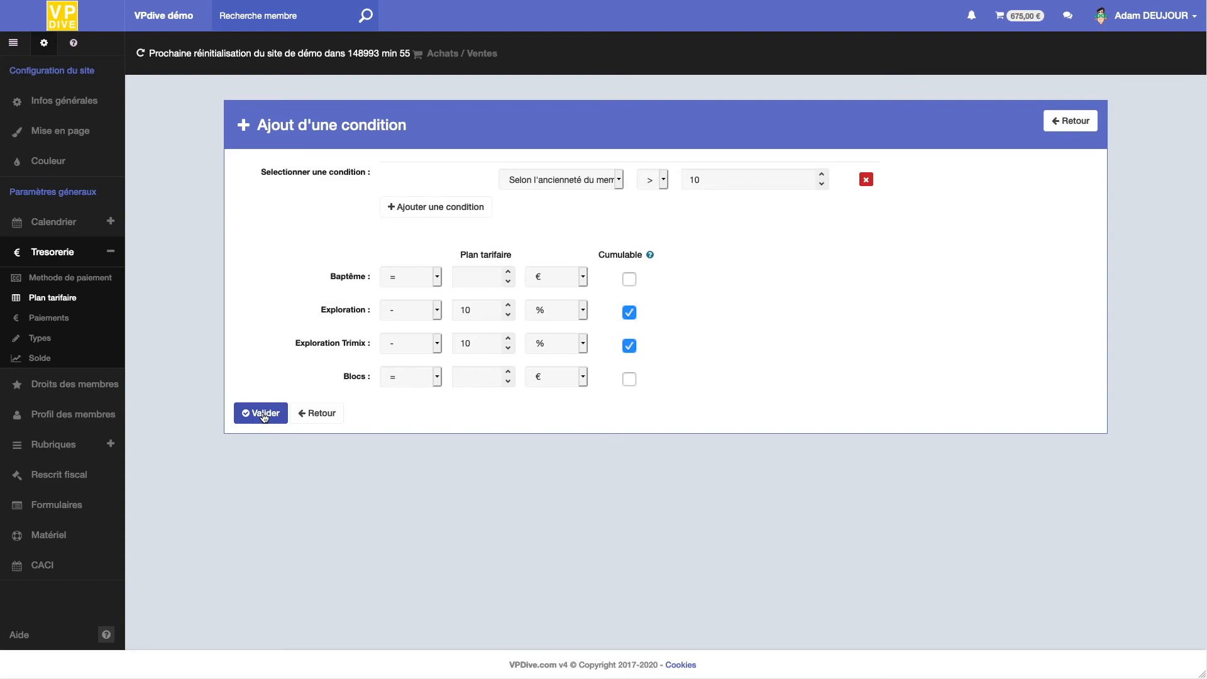
{"action": "mouse_move", "coordinate": [651, 257]}
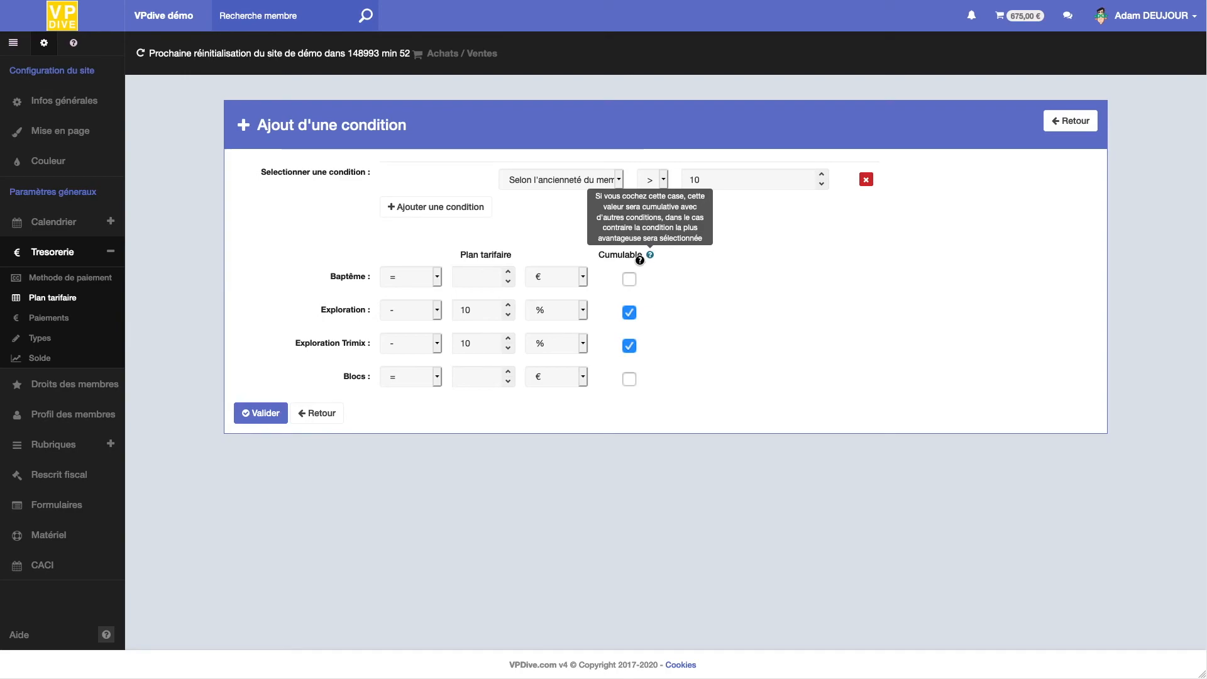
{"action": "left_click", "coordinate": [259, 413]}
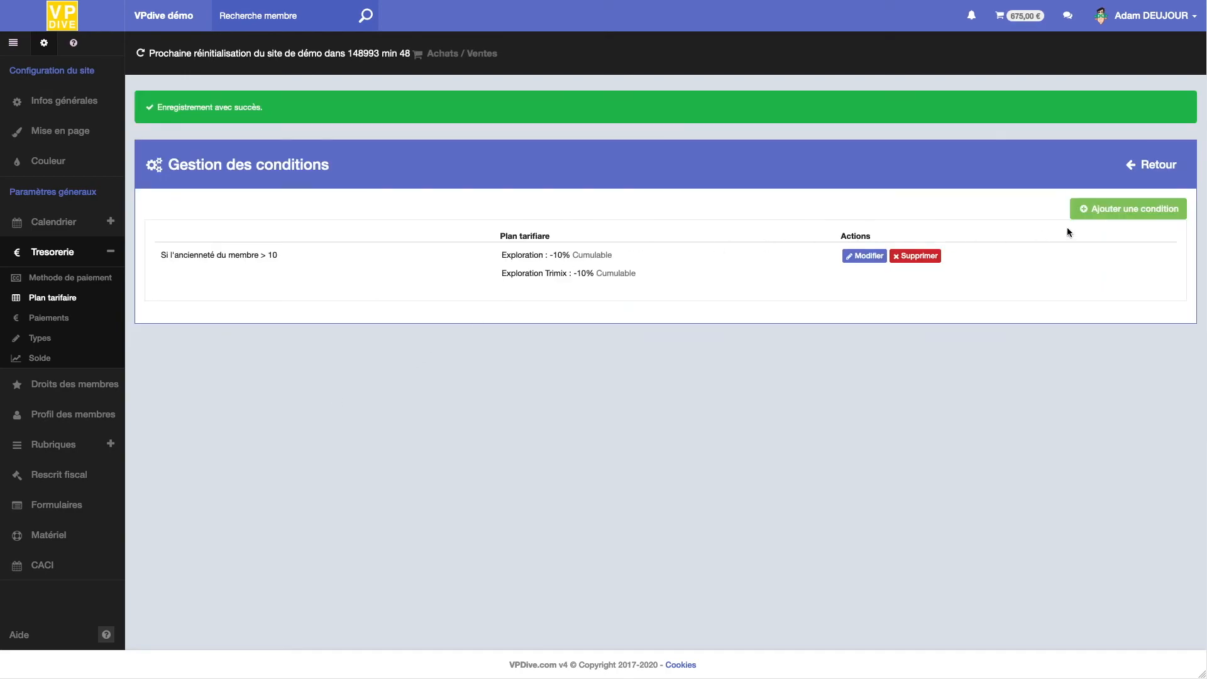
- Start another condition with the criterion that the member is responsible for the event, set to Vrai
{"action": "left_click", "coordinate": [1107, 214]}
{"action": "left_click", "coordinate": [437, 175]}
{"action": "left_click", "coordinate": [565, 180]}
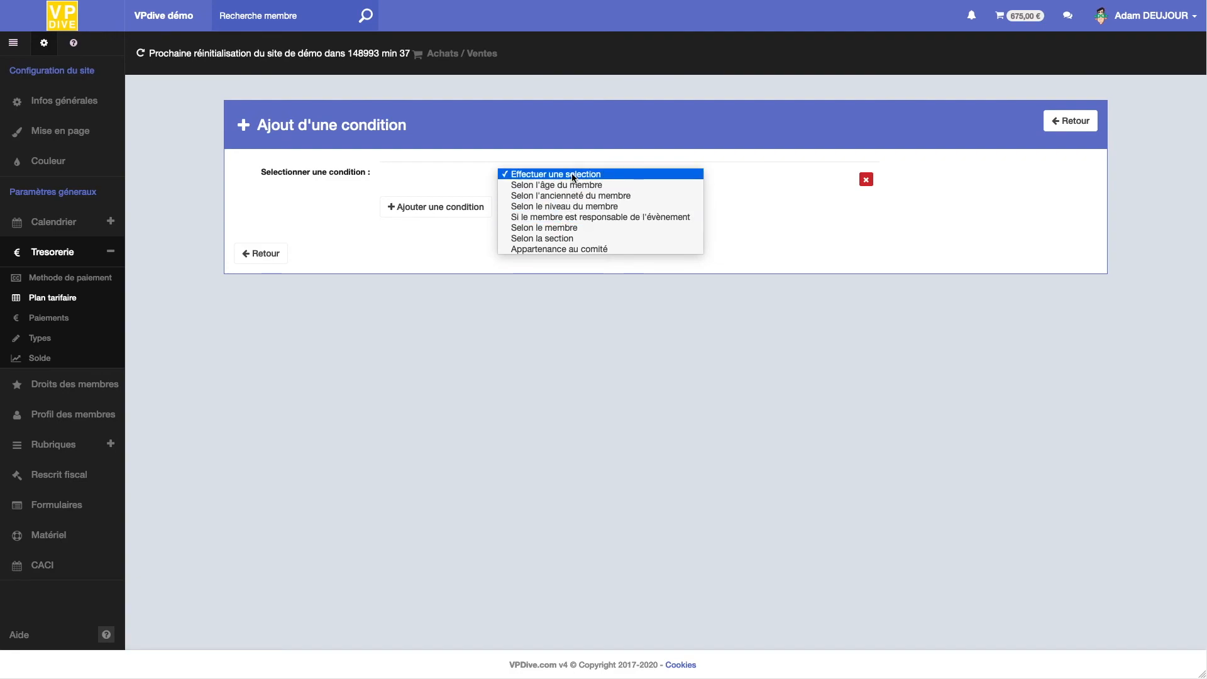
{"action": "left_click", "coordinate": [573, 216]}
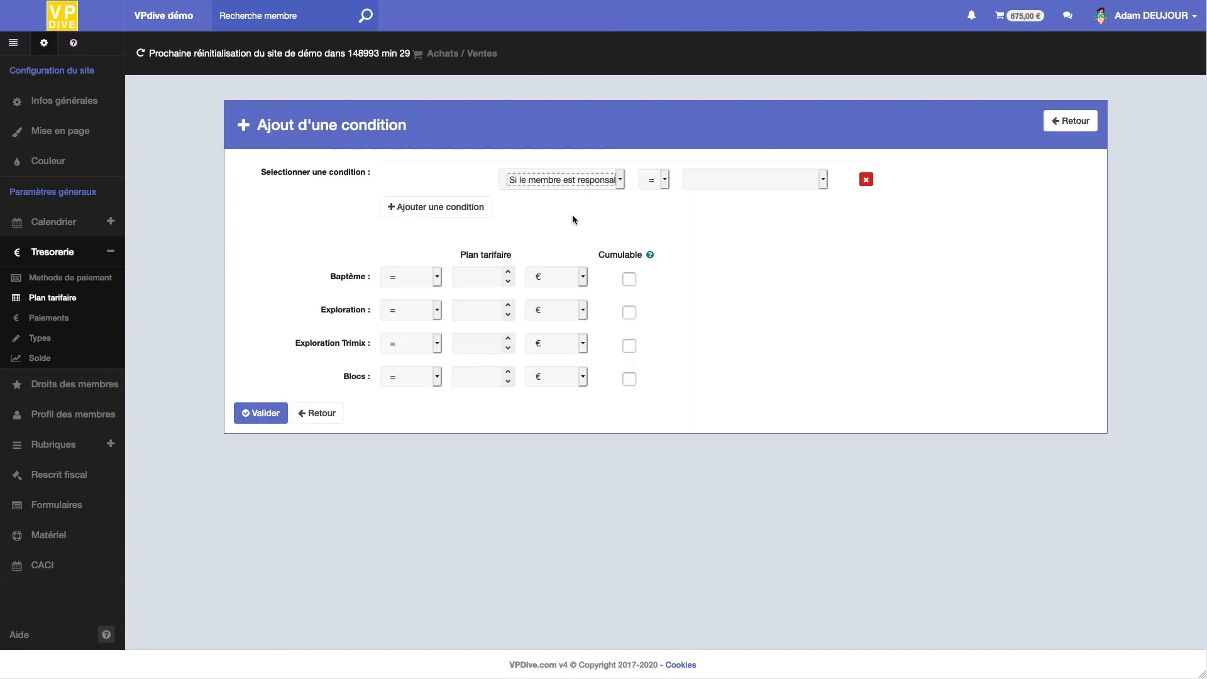
{"action": "left_click", "coordinate": [714, 178]}
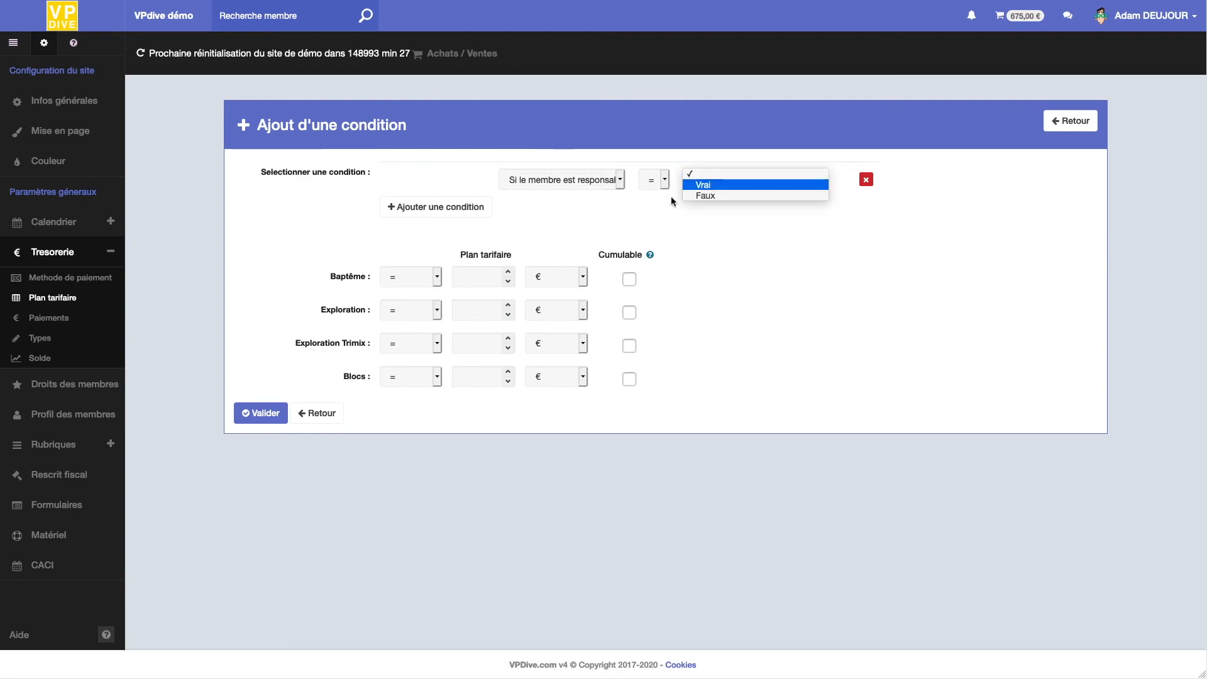
{"action": "left_click", "coordinate": [703, 184]}
- Add a second criterion joined with ET, based on the member (Selon le membre), and select the first two members offered
{"action": "left_click", "coordinate": [441, 207]}
{"action": "left_click", "coordinate": [530, 213]}
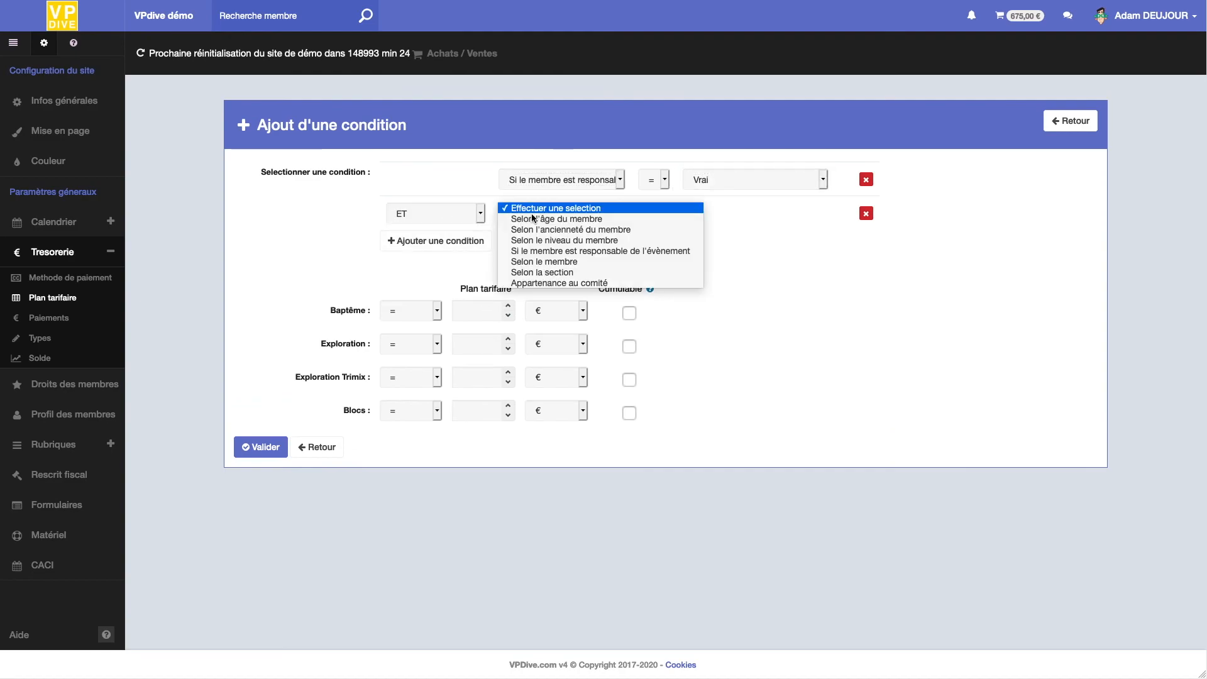
{"action": "left_click", "coordinate": [544, 261]}
{"action": "left_click", "coordinate": [723, 214]}
{"action": "left_click", "coordinate": [716, 236]}
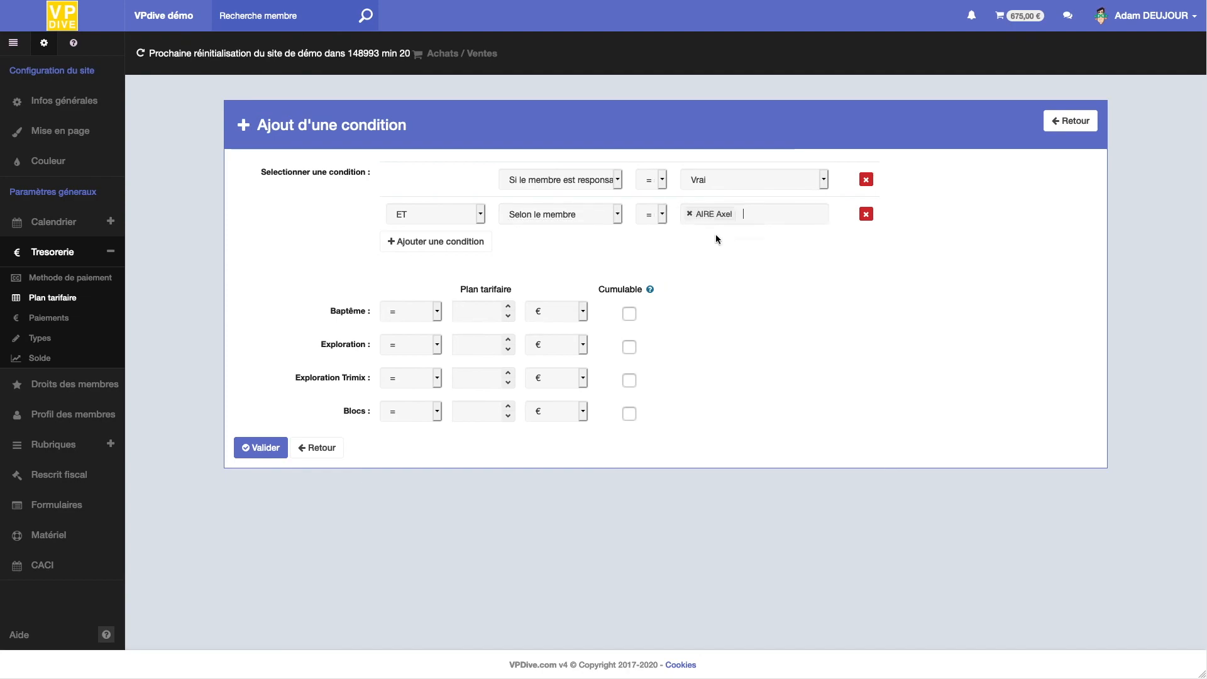
{"action": "left_click", "coordinate": [716, 233]}
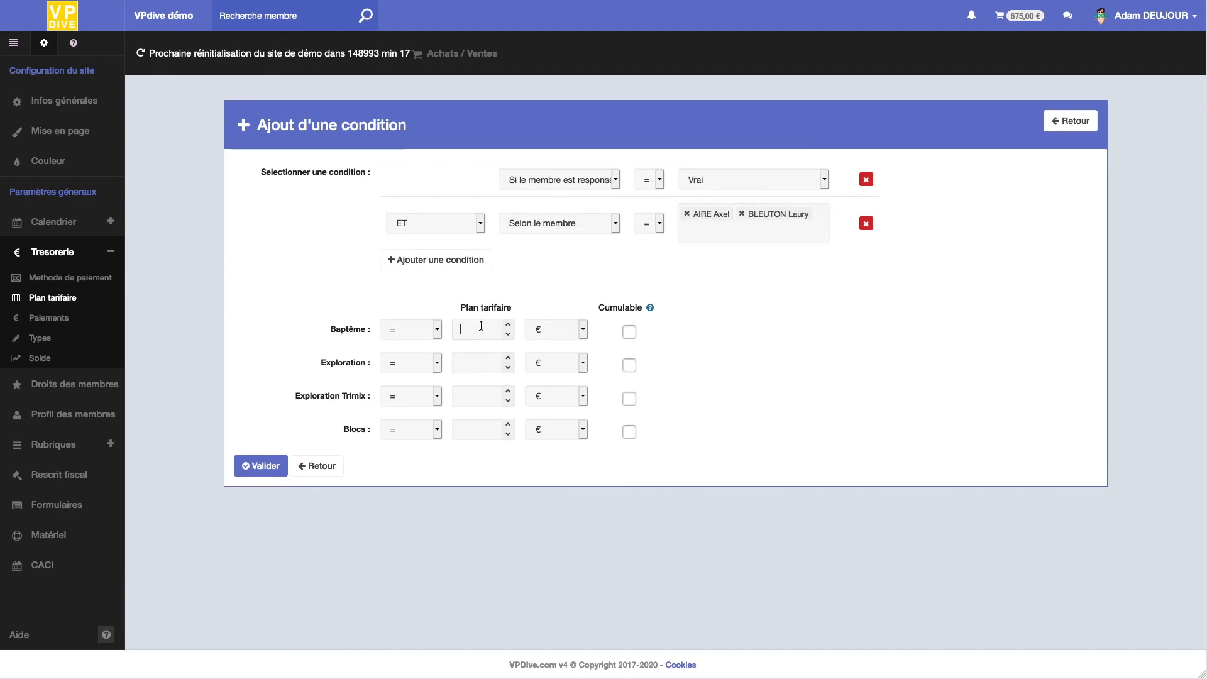
- Set the Baptême, Exploration, Exploration Trimix and Blocs prices of this condition to 0 €
{"action": "type", "text": "0"}
{"action": "left_click", "coordinate": [478, 362]}
{"action": "type", "text": "0"}
{"action": "left_click", "coordinate": [477, 396]}
{"action": "type", "text": "0"}
{"action": "left_click", "coordinate": [481, 428]}
{"action": "type", "text": "0"}
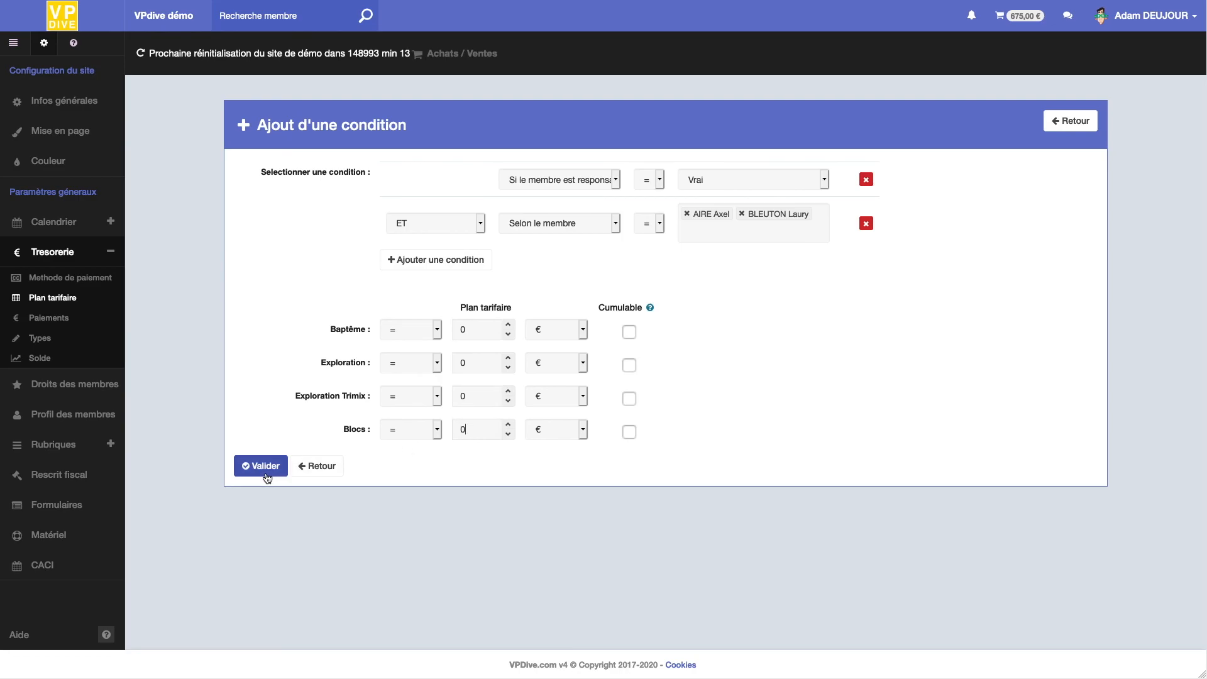